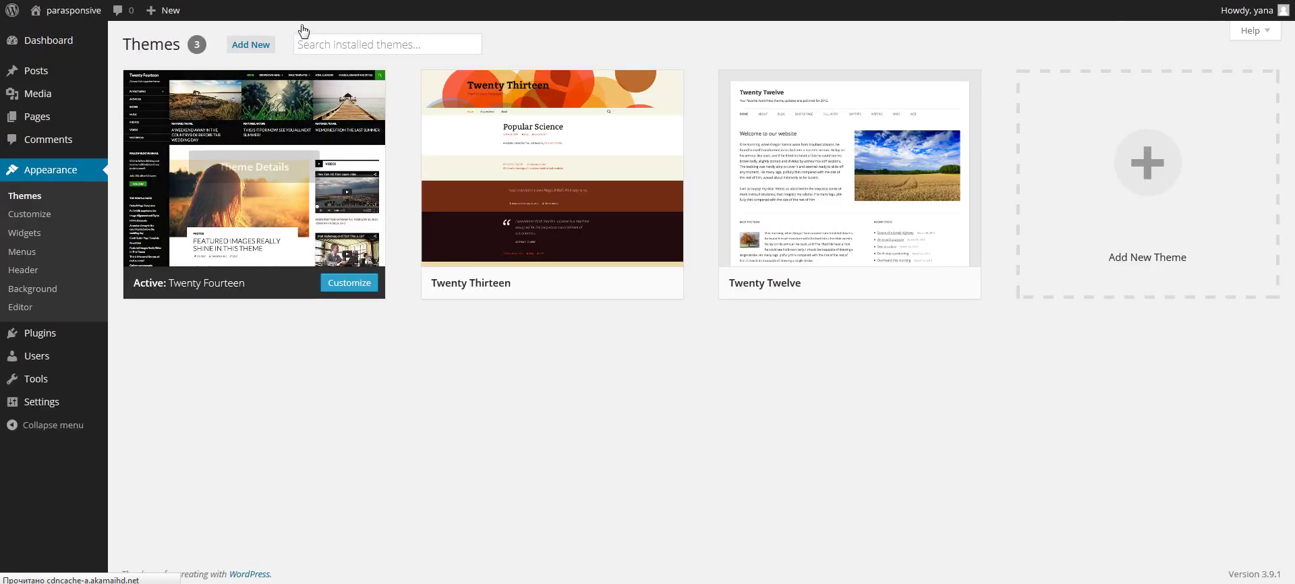
Upload and install the theme from parasponsive.zip, and activate it
{"action": "left_click", "coordinate": [261, 46]}
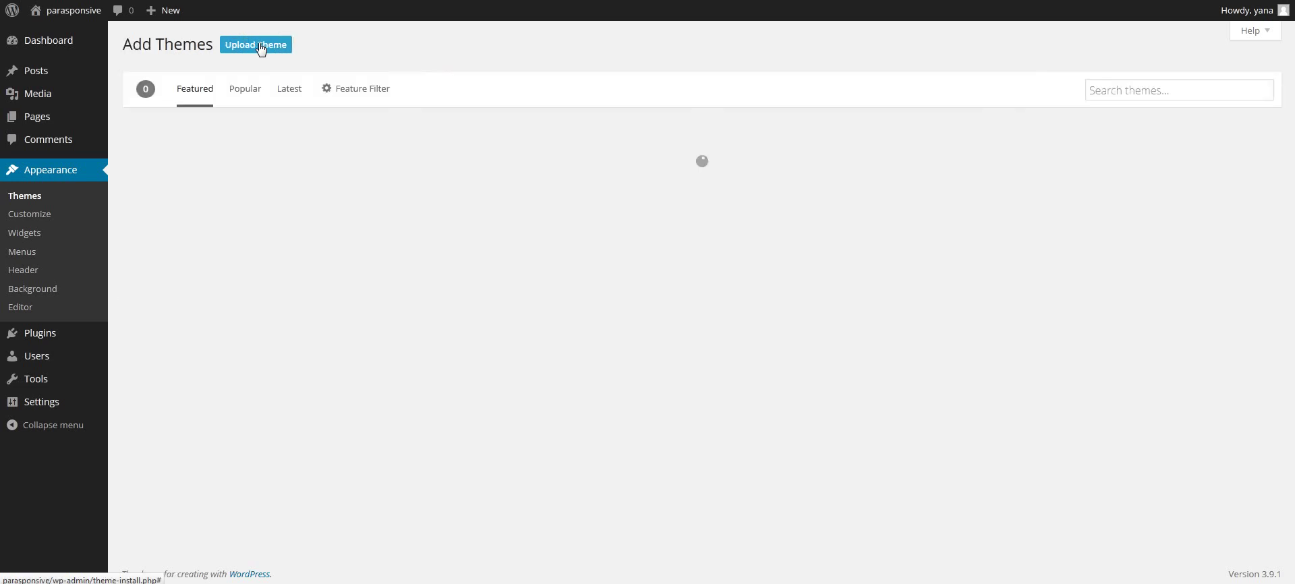
{"action": "left_click", "coordinate": [261, 46]}
{"action": "left_click", "coordinate": [581, 160]}
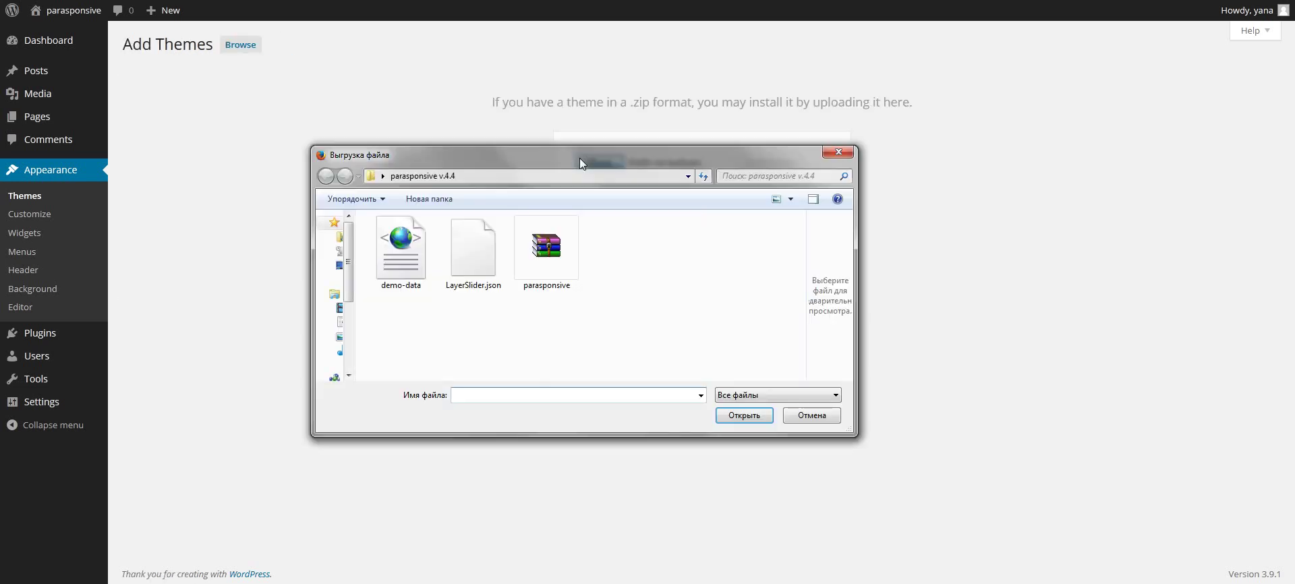
{"action": "left_click", "coordinate": [554, 266]}
{"action": "left_click", "coordinate": [736, 417]}
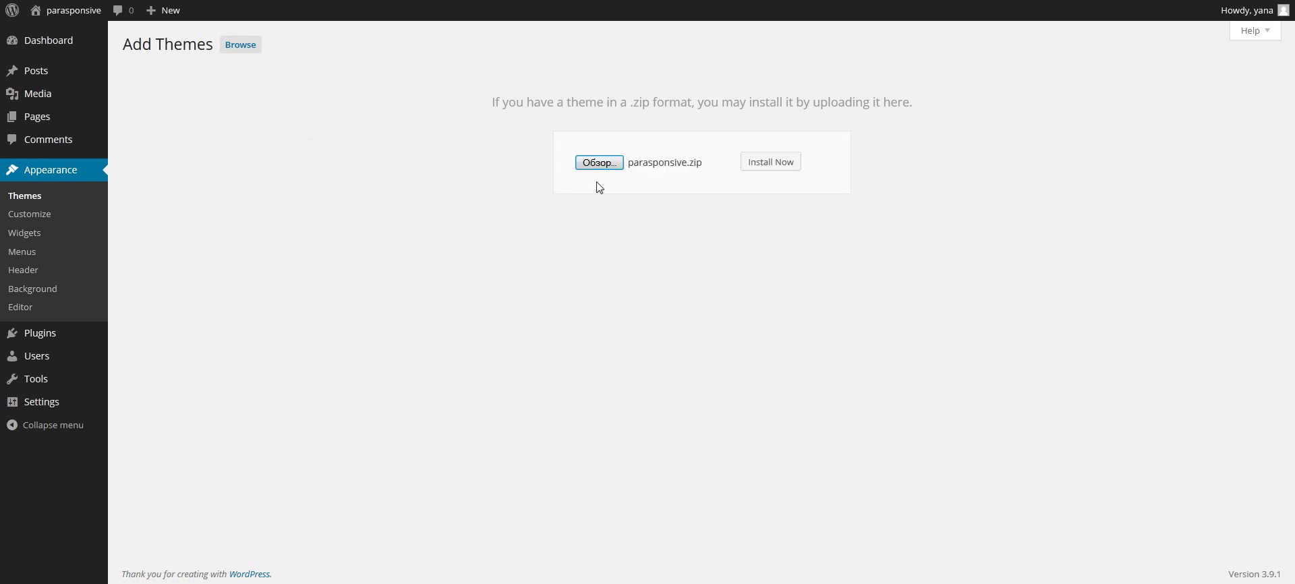
{"action": "left_click", "coordinate": [787, 165]}
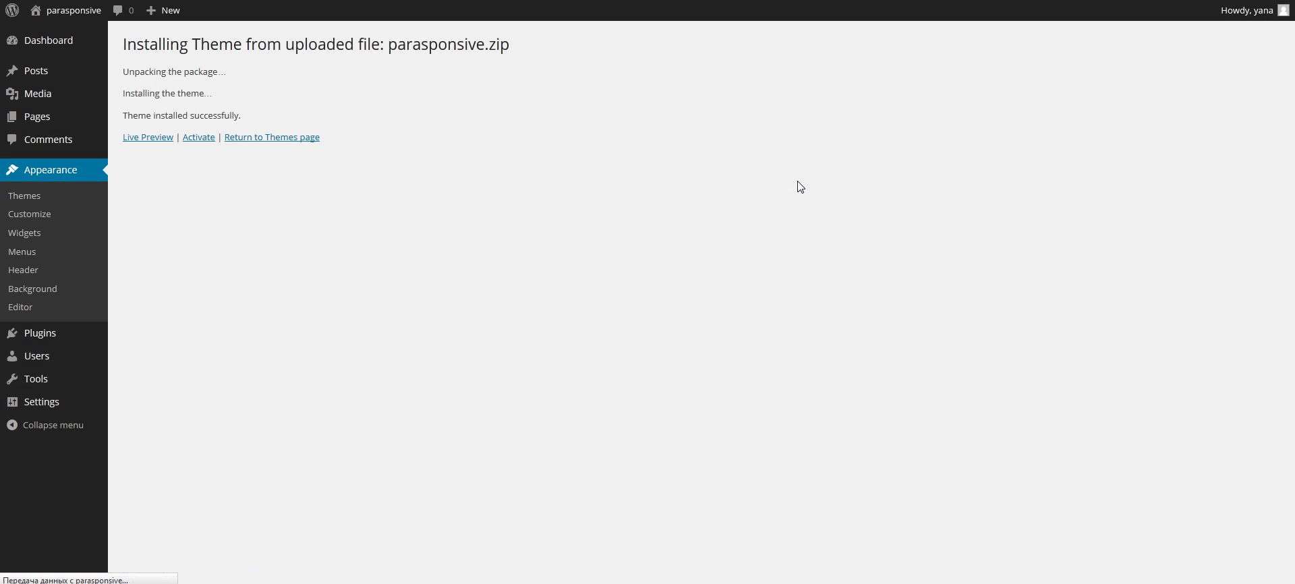
{"action": "left_click", "coordinate": [208, 143]}
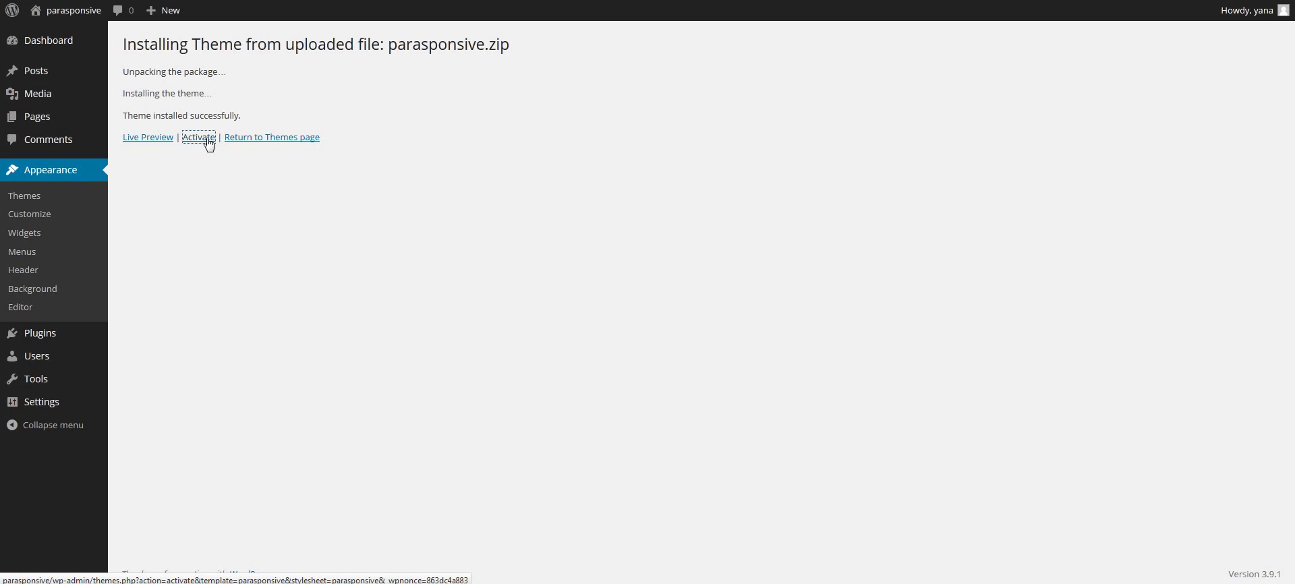
{"action": "left_click", "coordinate": [208, 140]}
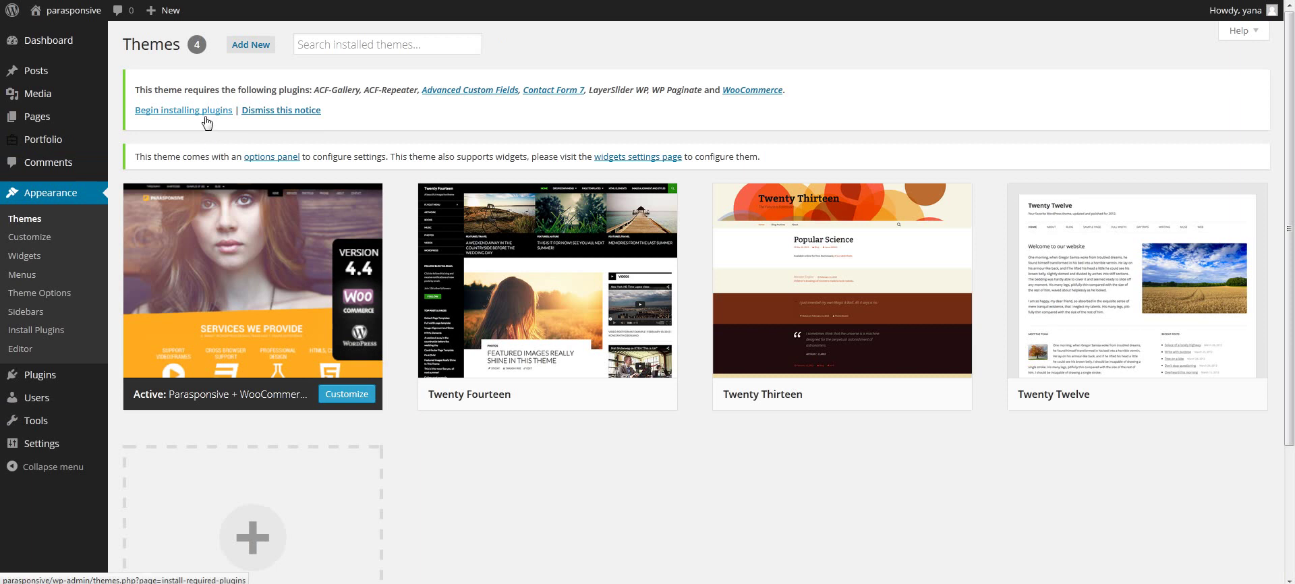
Bulk-install all the plugins the theme requires, from ACF-Gallery through WooCommerce
{"action": "left_click", "coordinate": [205, 116]}
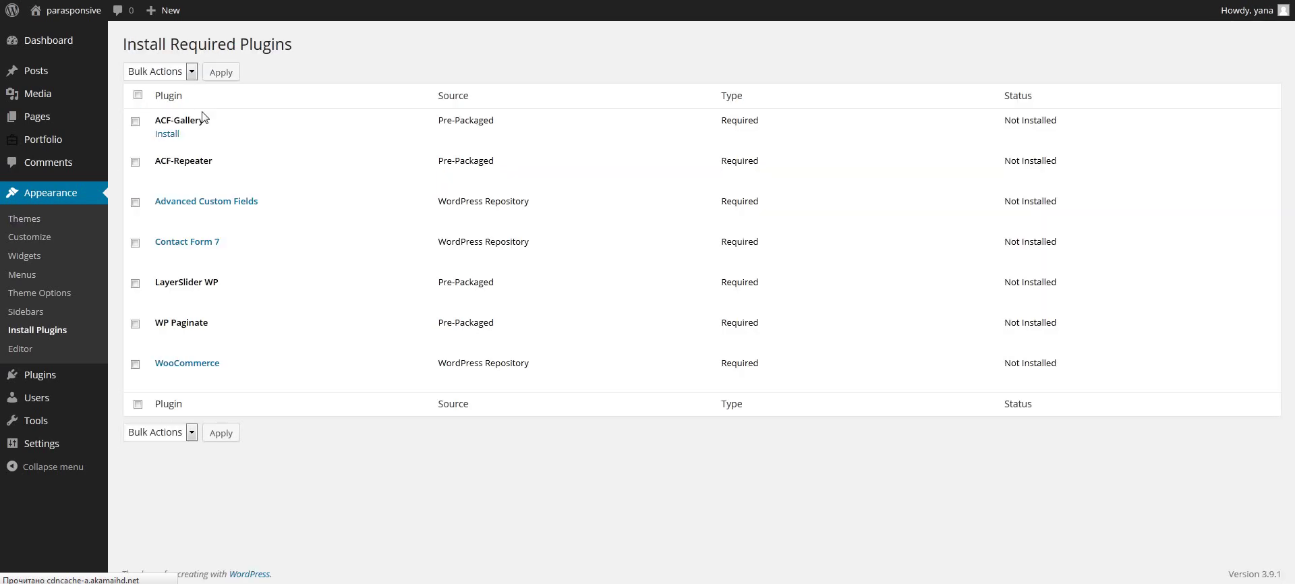
{"action": "left_click", "coordinate": [137, 95]}
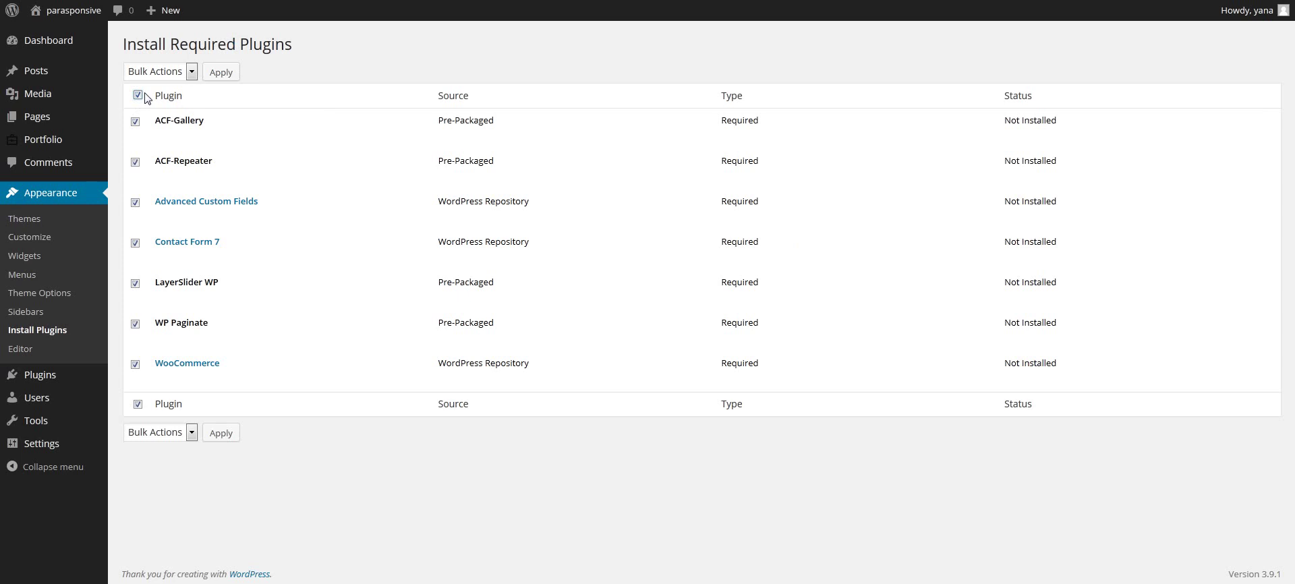
{"action": "left_click", "coordinate": [185, 71]}
{"action": "left_click", "coordinate": [178, 100]}
{"action": "left_click", "coordinate": [213, 76]}
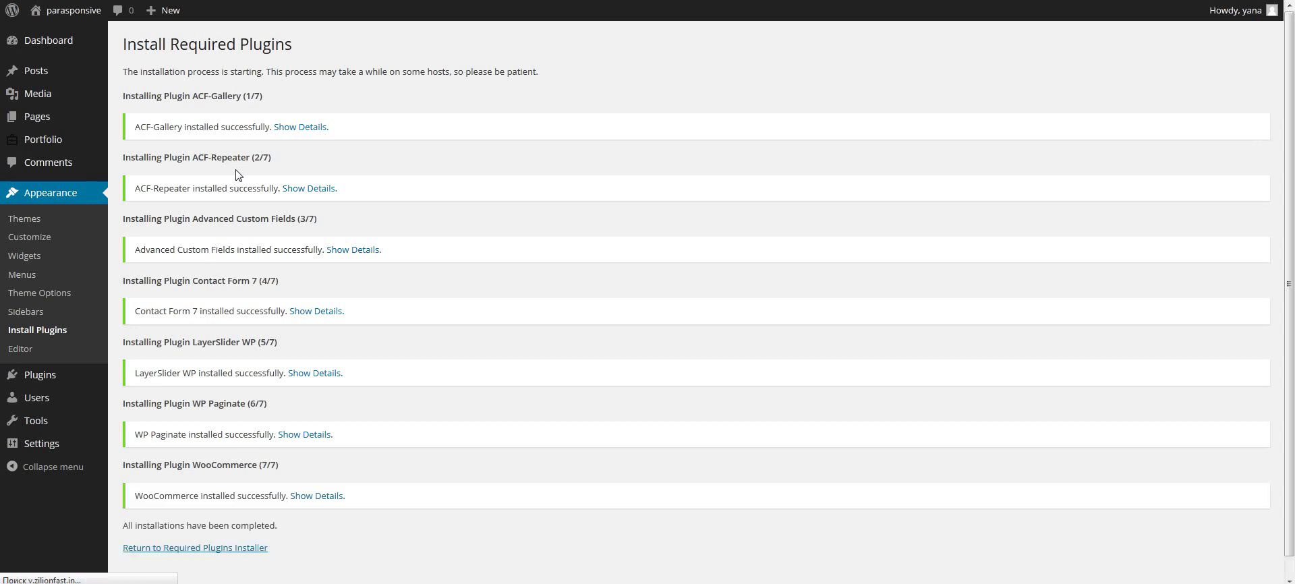
Bulk-activate the required plugins Contact Form 7, LayerSlider WP, WP Paginate and WooCommerce
{"action": "scroll", "coordinate": [316, 290], "scroll_direction": "down", "scroll_amount": 2}
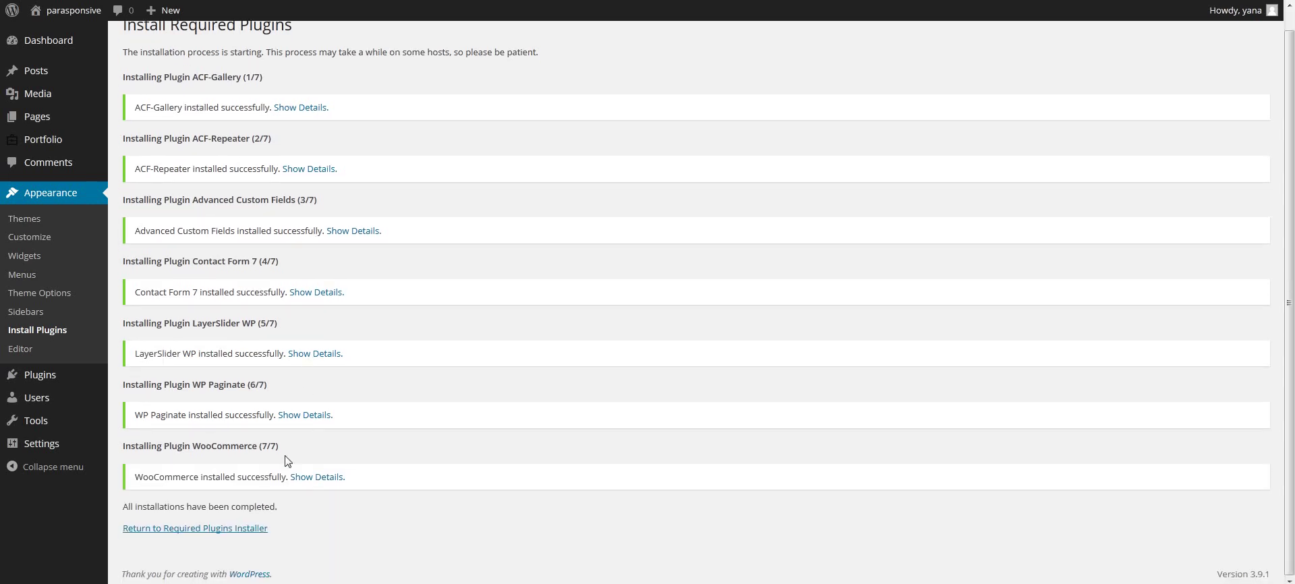
{"action": "left_click", "coordinate": [220, 532]}
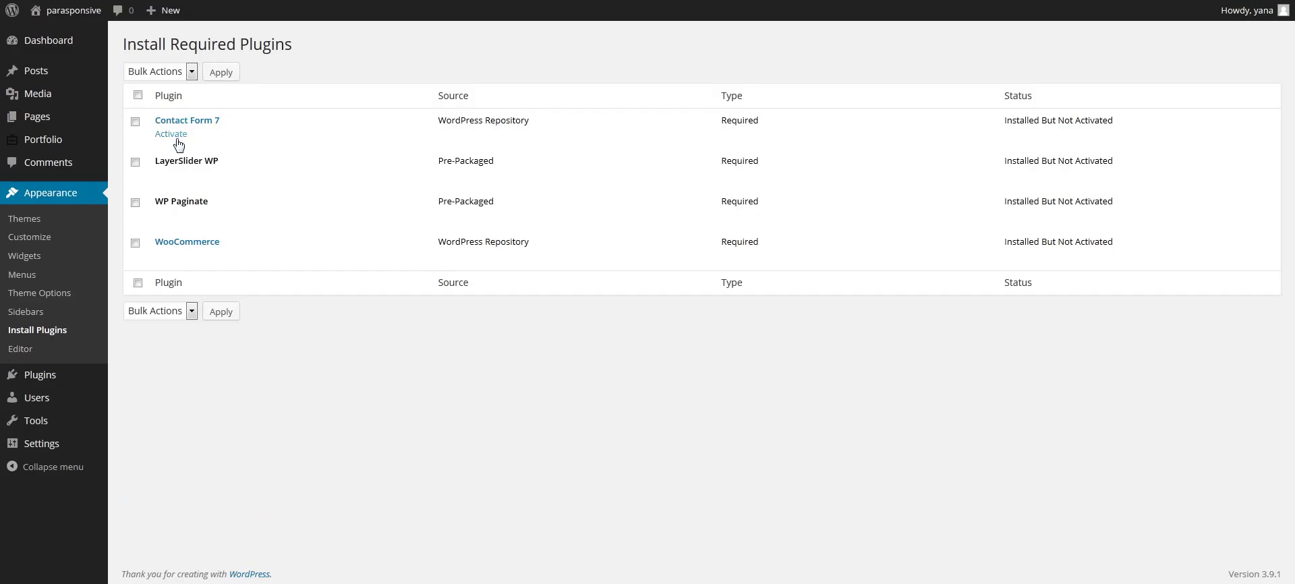
{"action": "left_click", "coordinate": [135, 121]}
{"action": "left_click", "coordinate": [135, 162]}
{"action": "left_click", "coordinate": [135, 202]}
{"action": "left_click", "coordinate": [135, 243]}
{"action": "left_click", "coordinate": [175, 71]}
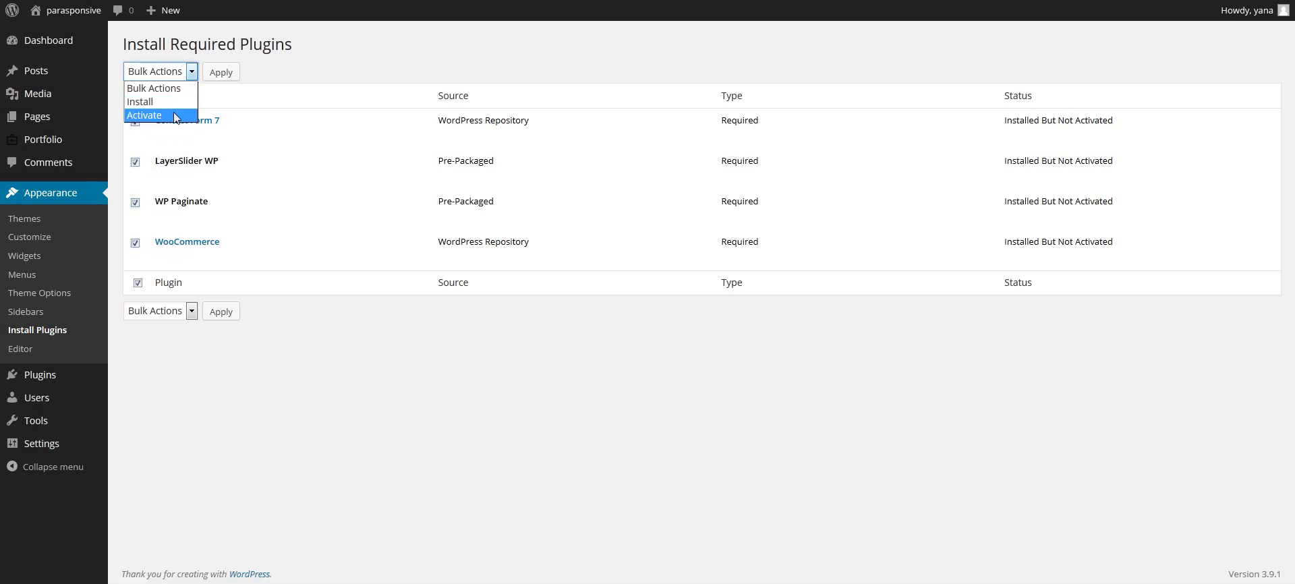
{"action": "left_click", "coordinate": [175, 115]}
{"action": "left_click", "coordinate": [221, 77]}
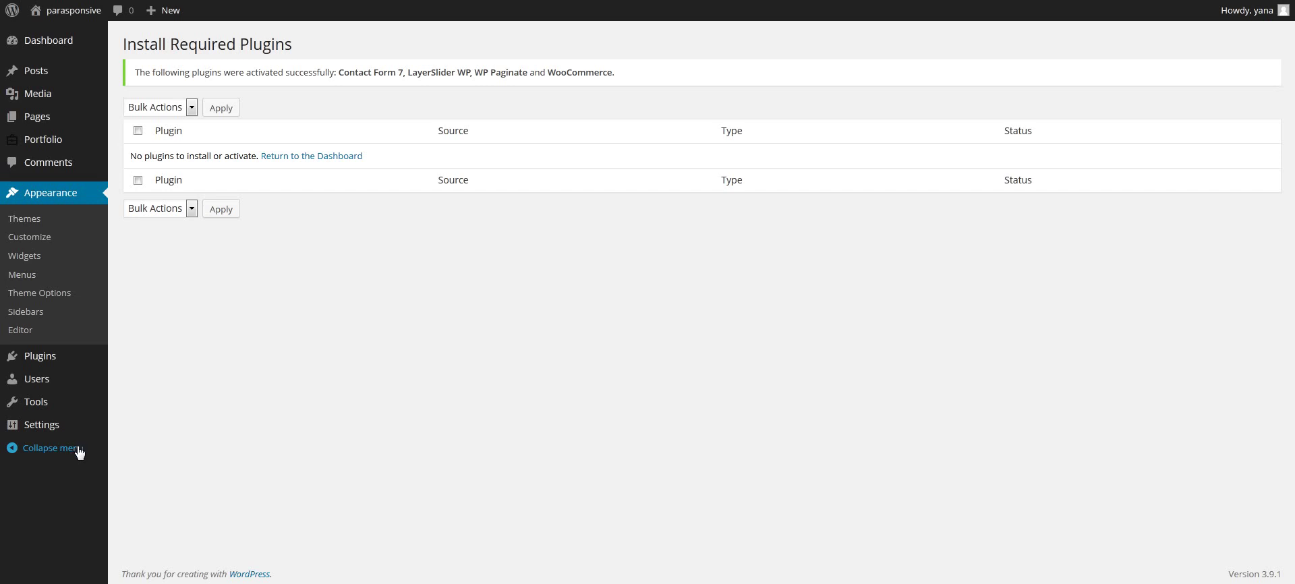
Install the WordPress Importer plugin for WordPress export files, activate it and run the importer
{"action": "mouse_move", "coordinate": [67, 407]}
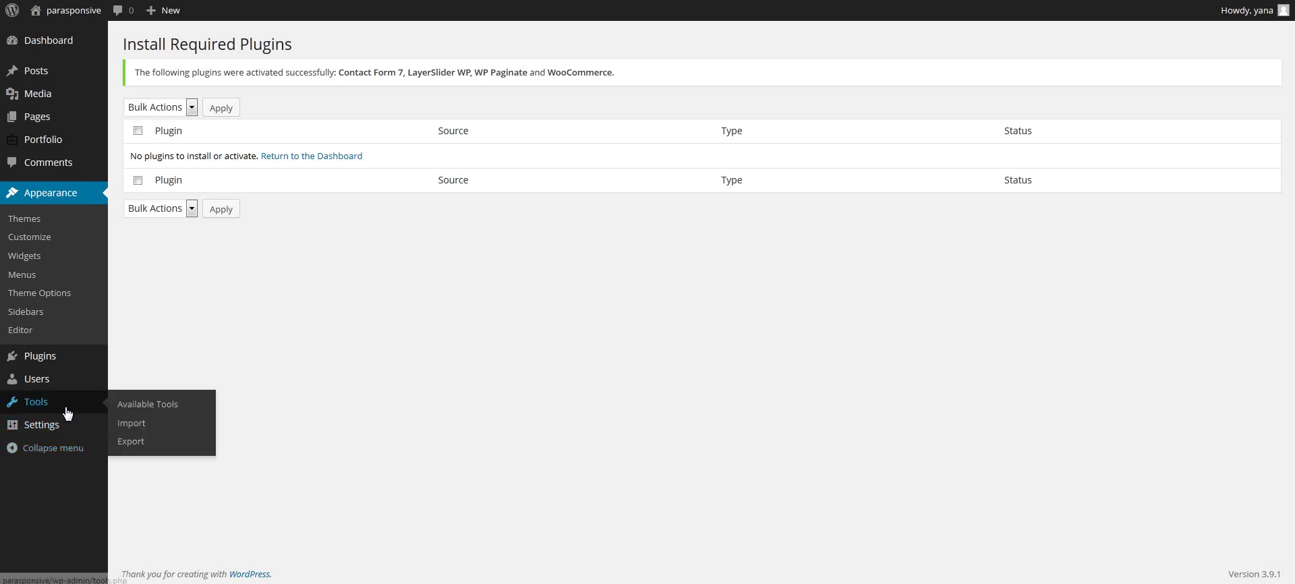
{"action": "left_click", "coordinate": [128, 425]}
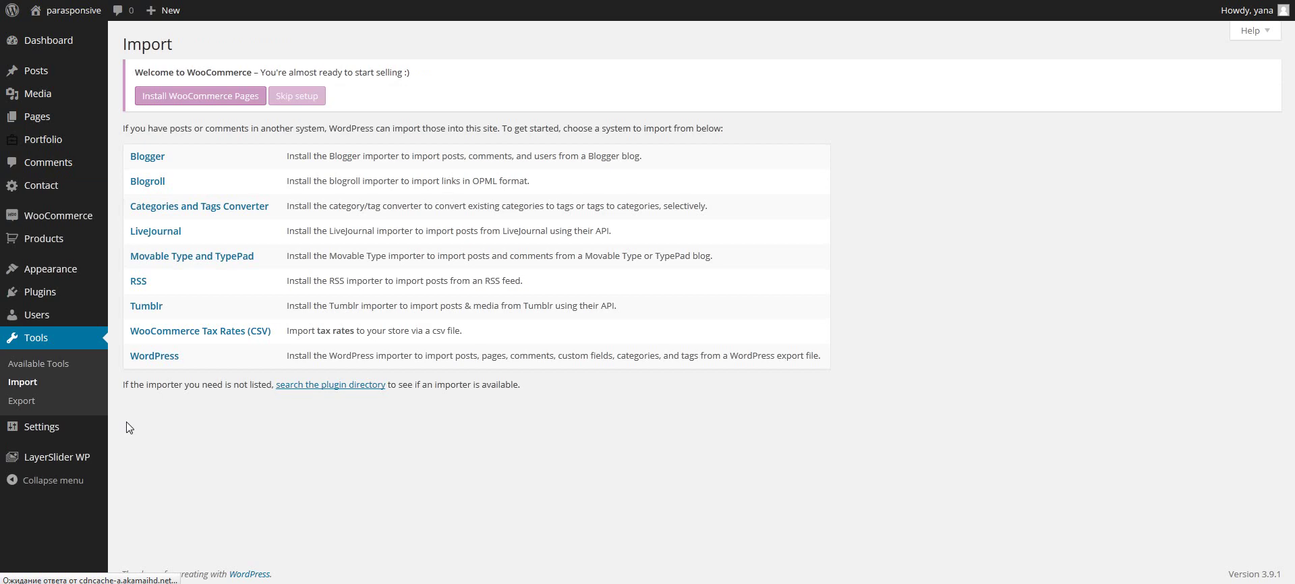
{"action": "left_click", "coordinate": [160, 359]}
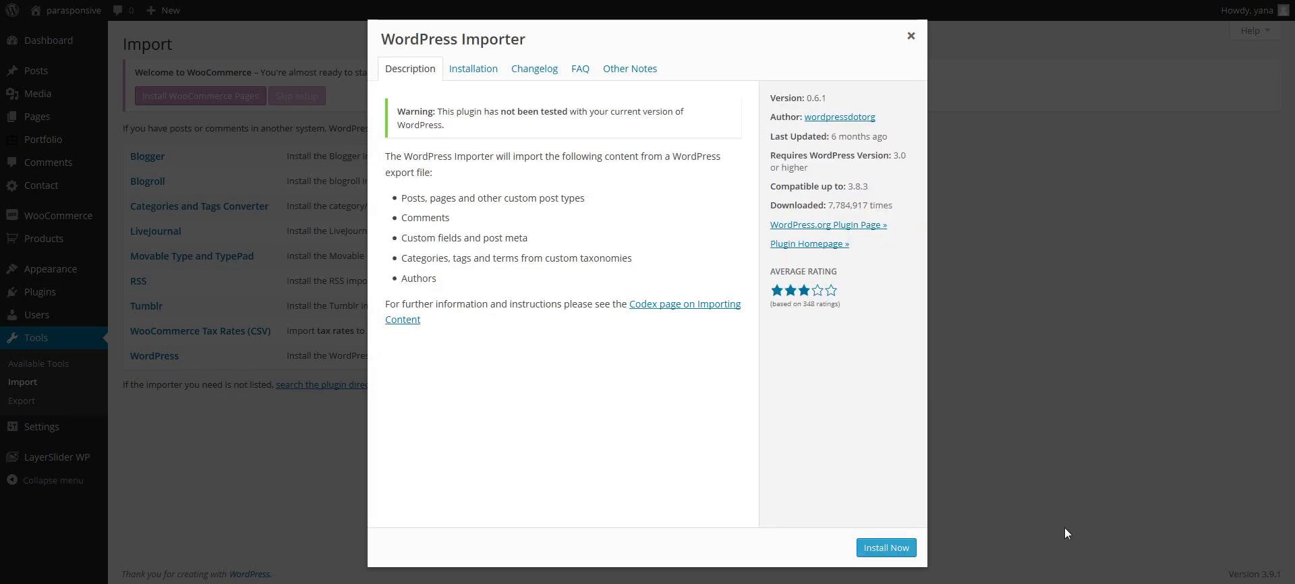
{"action": "left_click", "coordinate": [897, 550]}
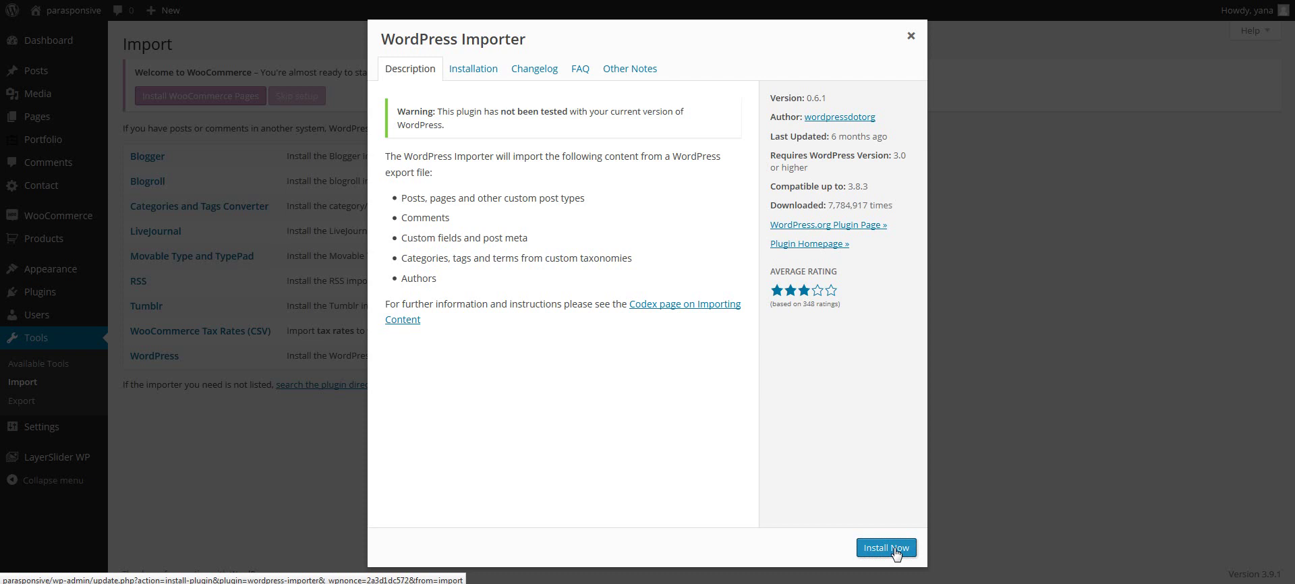
{"action": "left_click", "coordinate": [886, 549]}
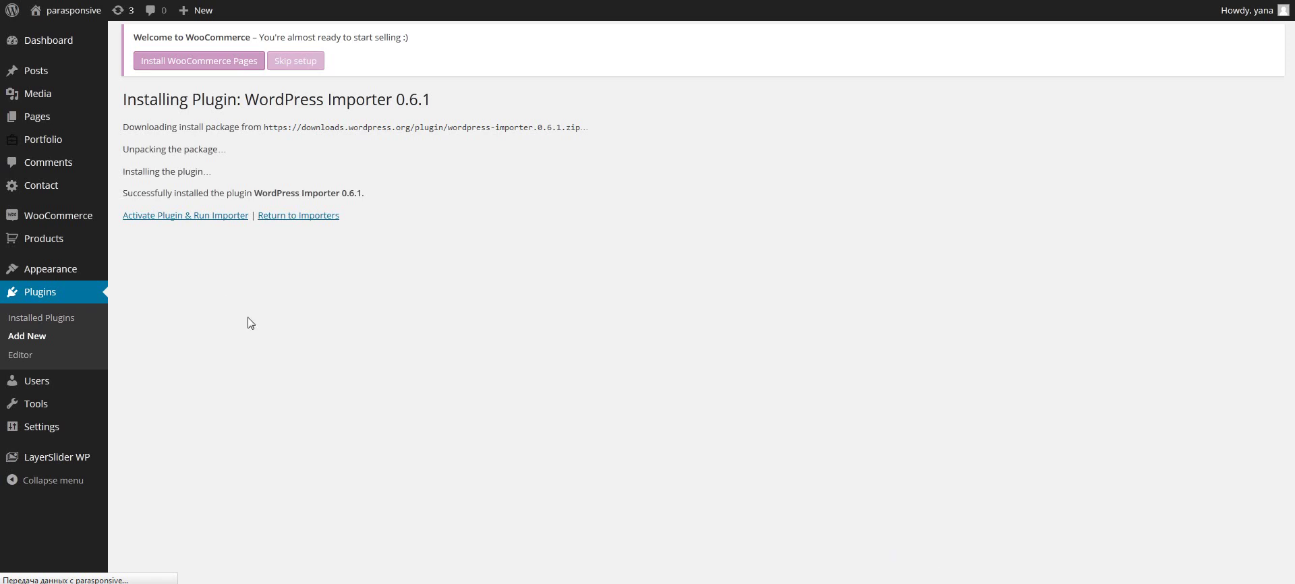
{"action": "left_click", "coordinate": [198, 216]}
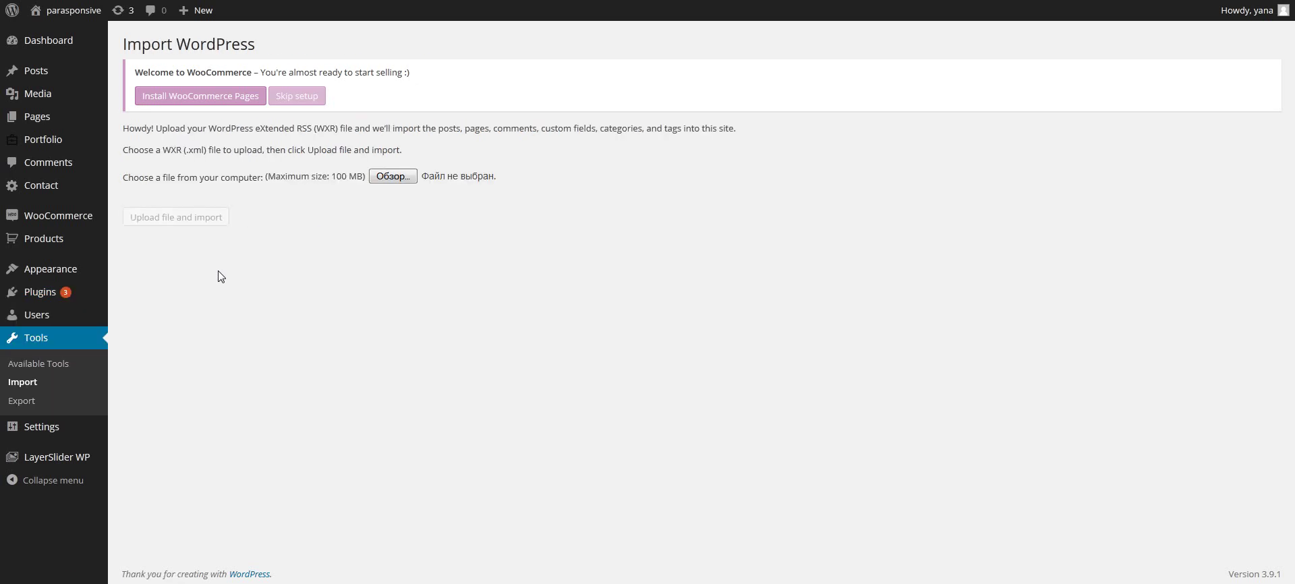
Upload demo-data.xml from the parasponsive v.4.4 folder to the WordPress importer
{"action": "left_click", "coordinate": [400, 176]}
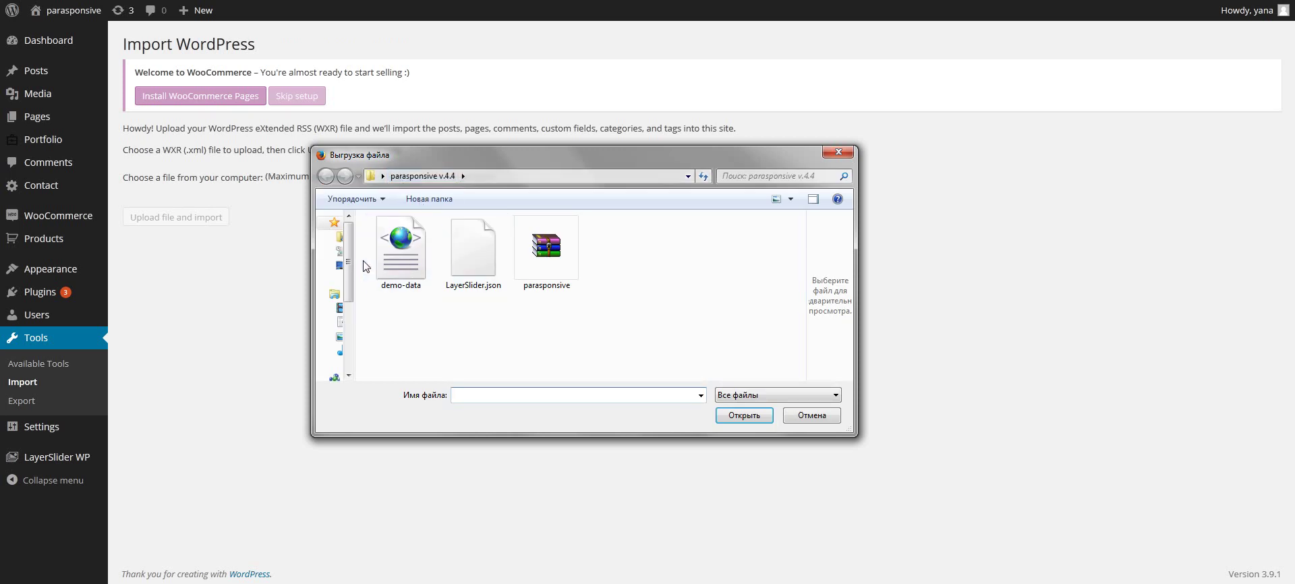
{"action": "left_click", "coordinate": [401, 266]}
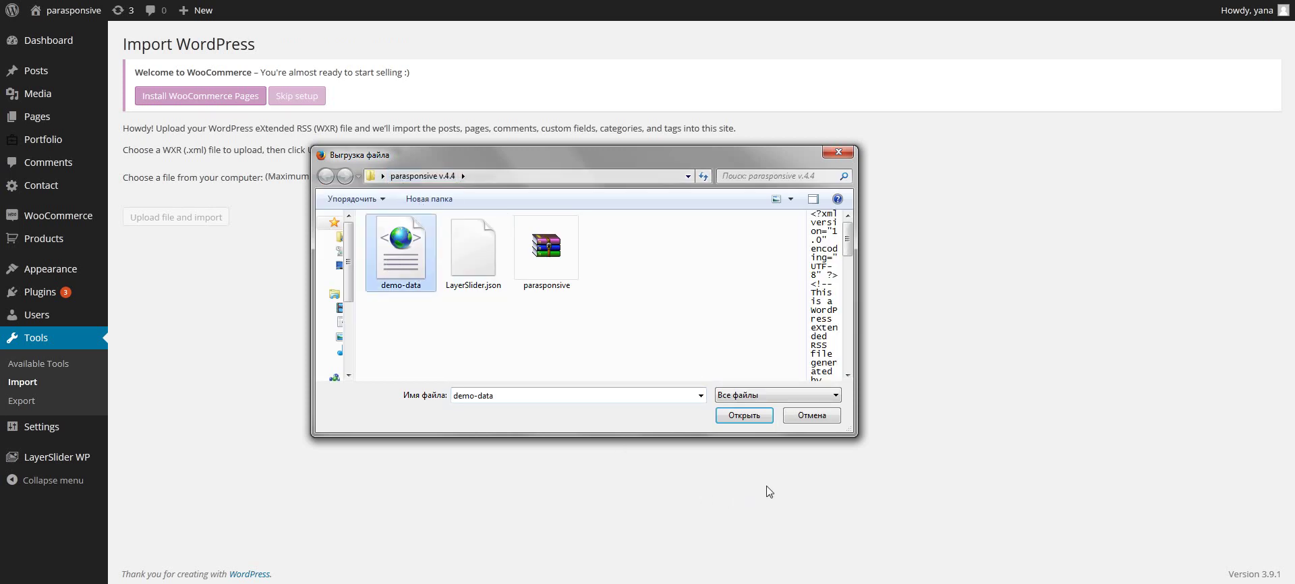
{"action": "left_click", "coordinate": [744, 415]}
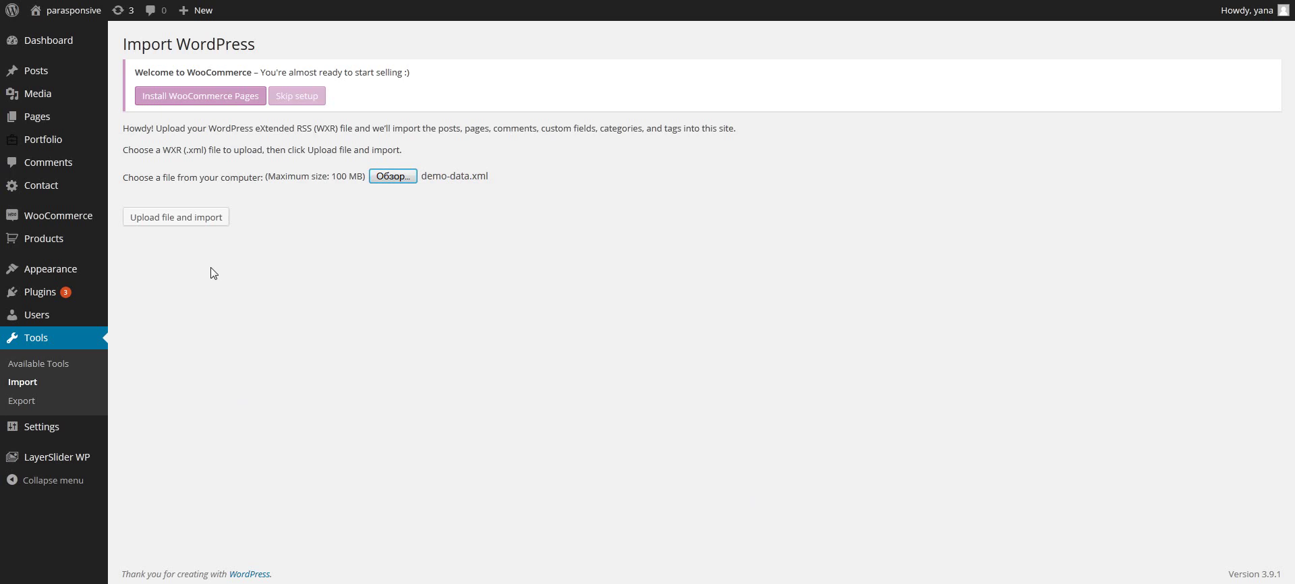
{"action": "left_click", "coordinate": [190, 223]}
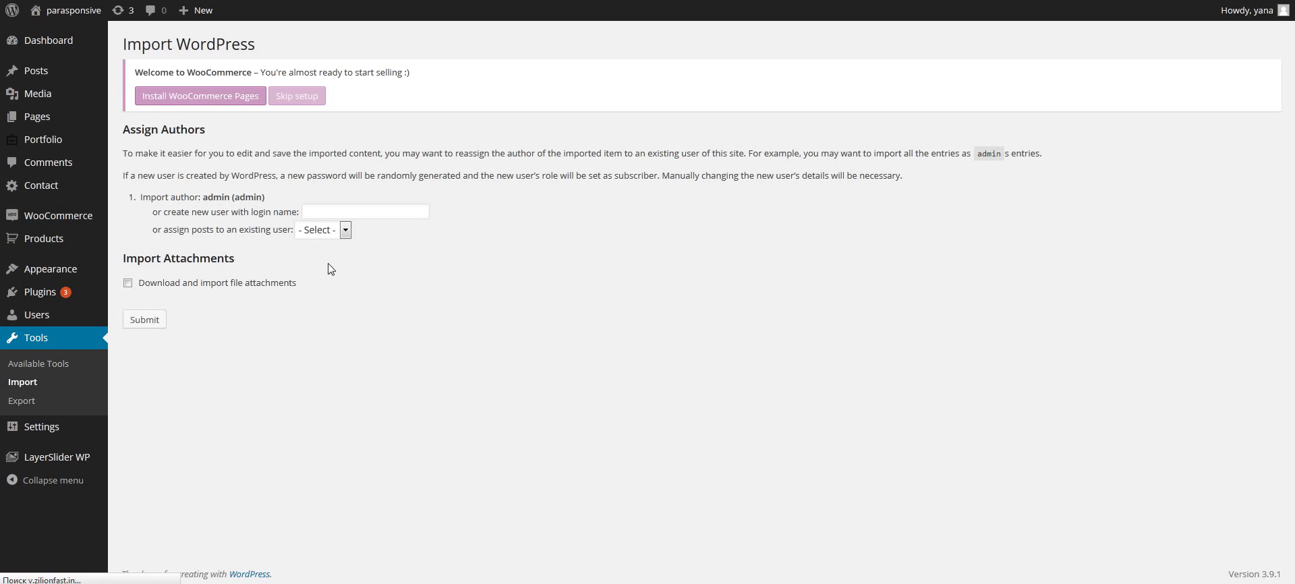
Assign the imported admin posts to the existing user, enable downloading of file attachments and submit the import
{"action": "left_click", "coordinate": [345, 230]}
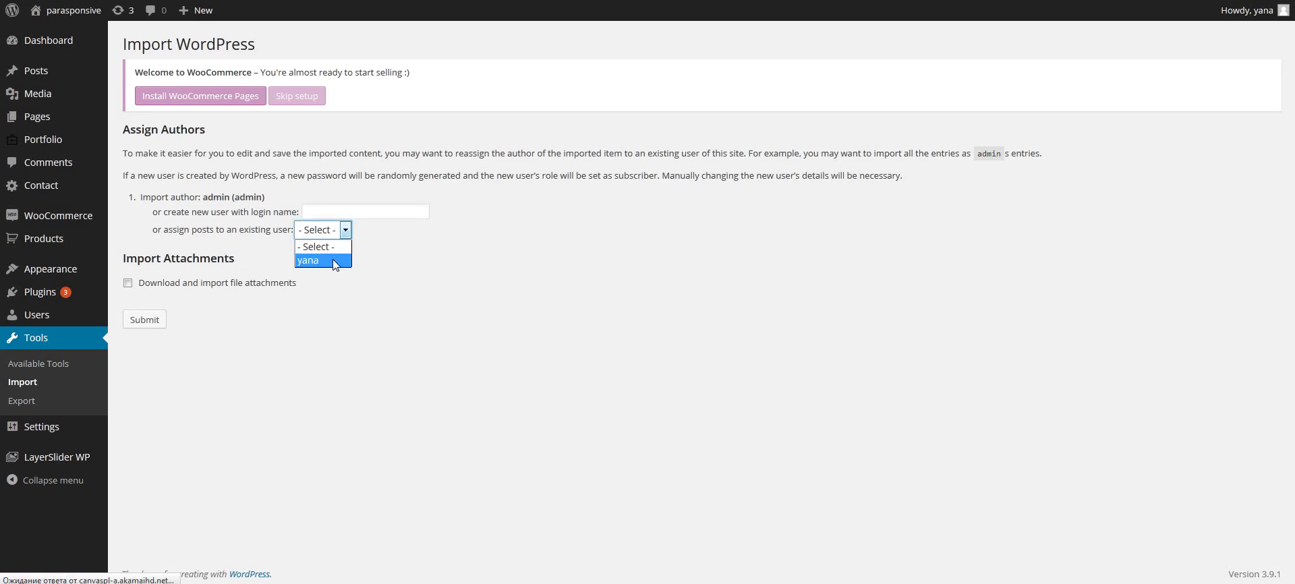
{"action": "left_click", "coordinate": [334, 260]}
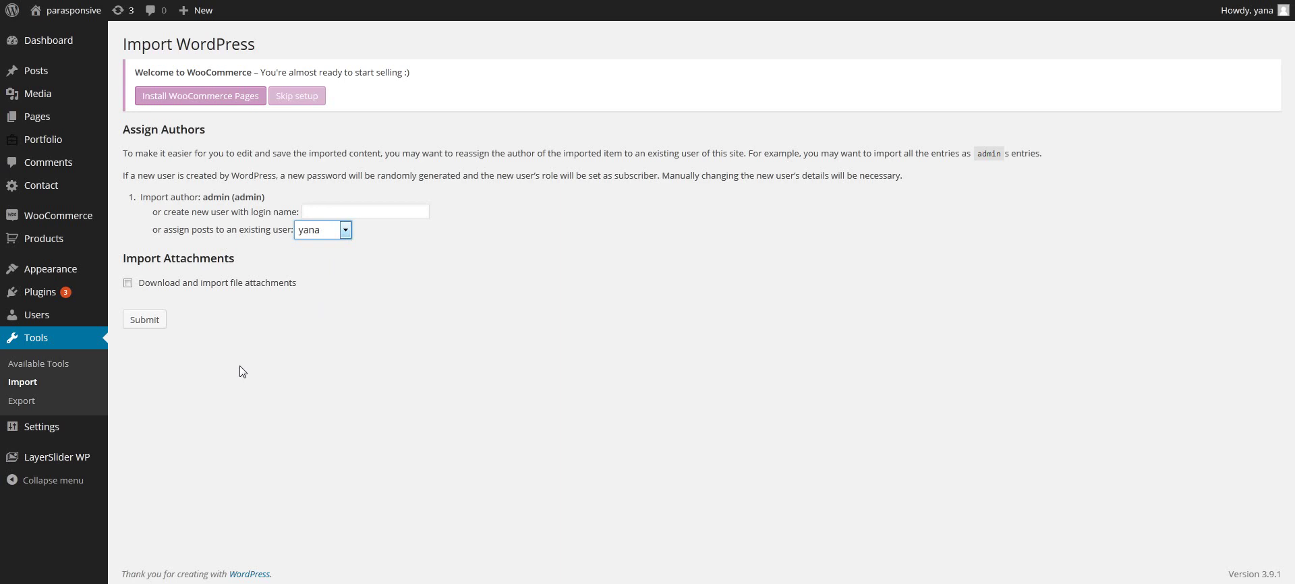
{"action": "left_click", "coordinate": [128, 283]}
{"action": "left_click", "coordinate": [128, 283]}
{"action": "left_click", "coordinate": [157, 324]}
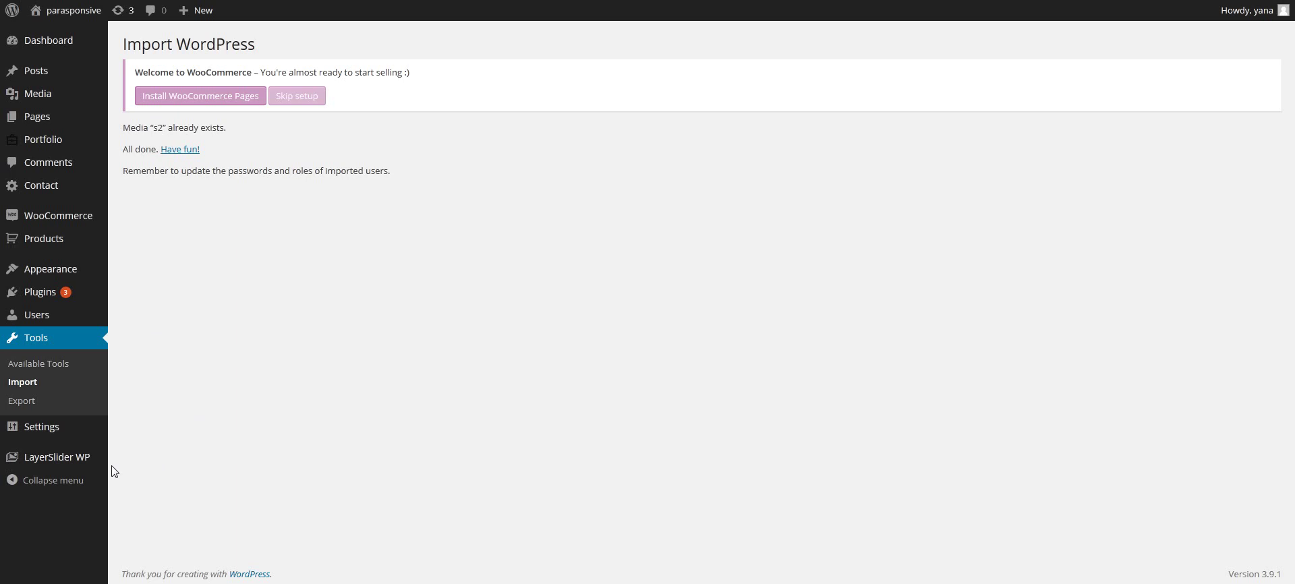
Import the sliders from LayerSlider.json into LayerSlider WP and look through the resulting slider list
{"action": "mouse_move", "coordinate": [63, 462]}
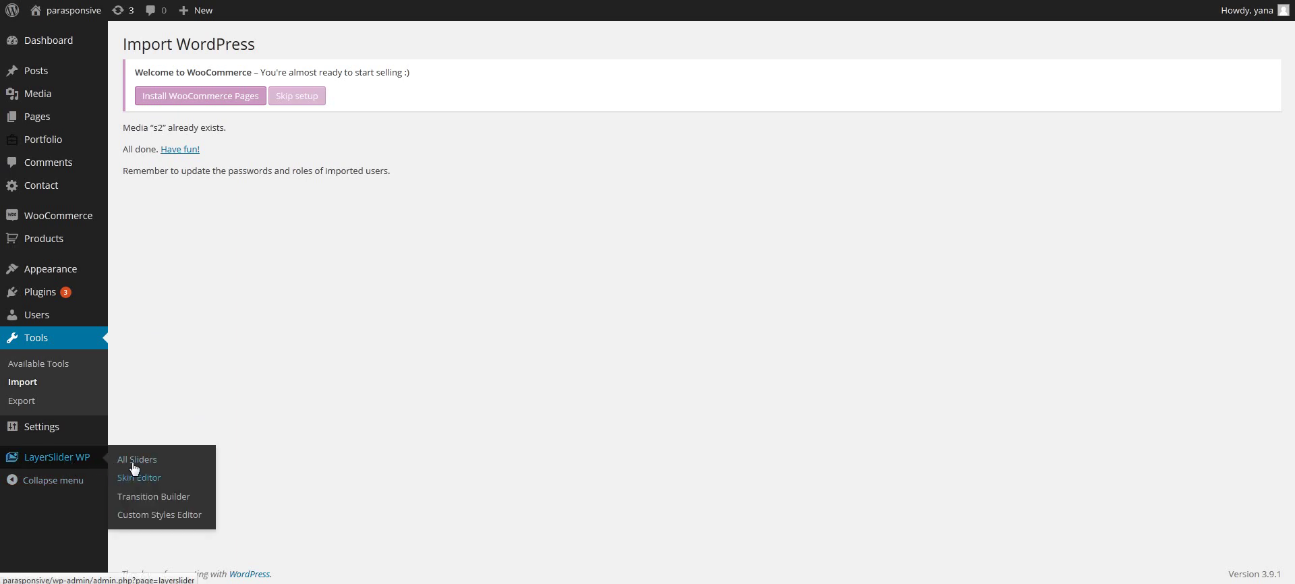
{"action": "left_click", "coordinate": [203, 478]}
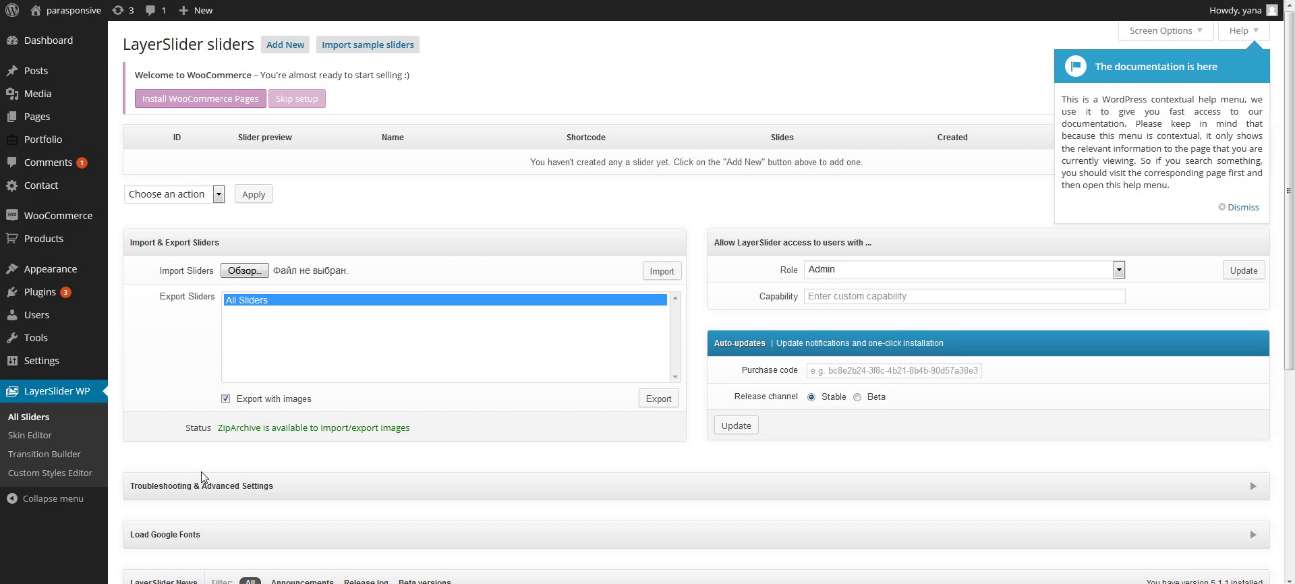
{"action": "left_click", "coordinate": [233, 273]}
{"action": "left_click", "coordinate": [472, 280]}
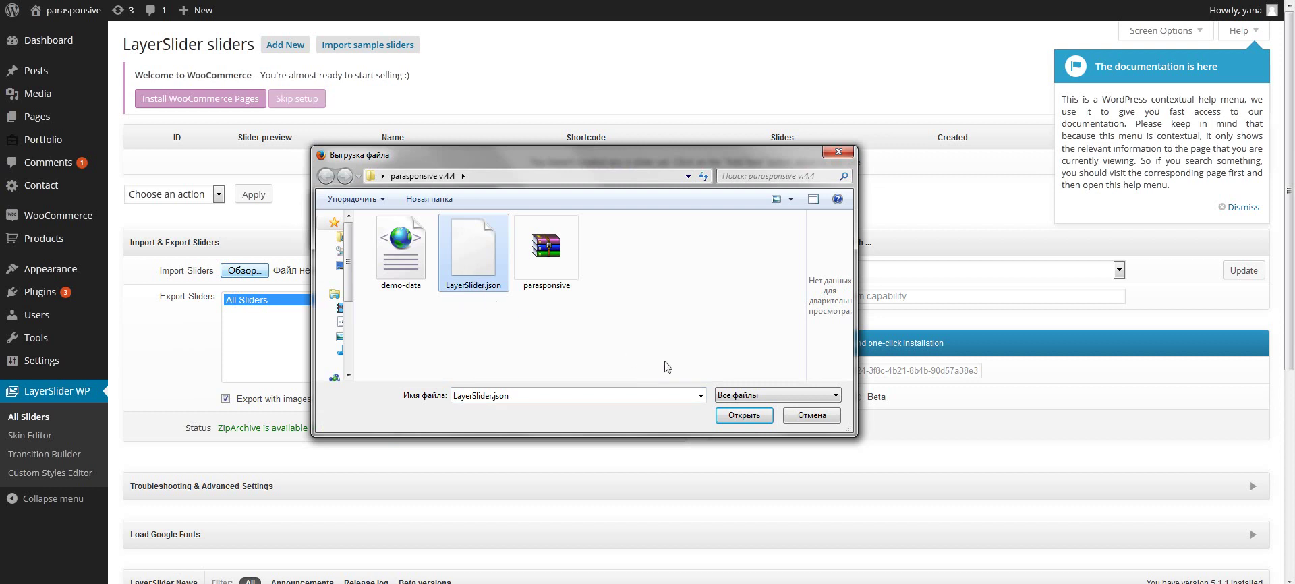
{"action": "left_click", "coordinate": [745, 416]}
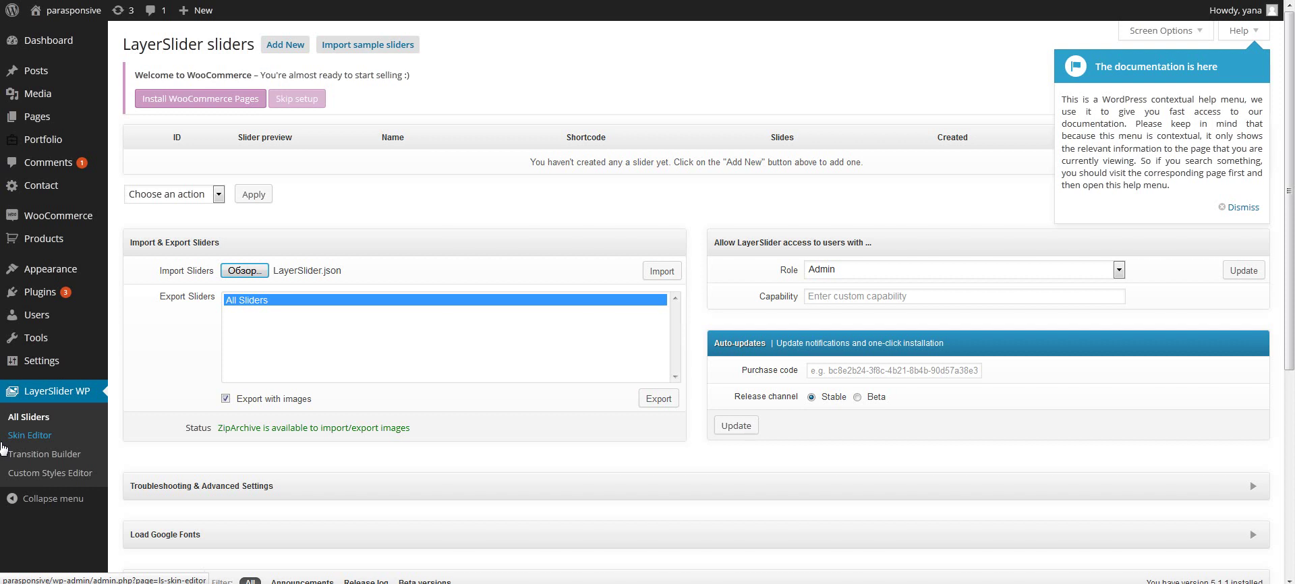
{"action": "left_click", "coordinate": [660, 272]}
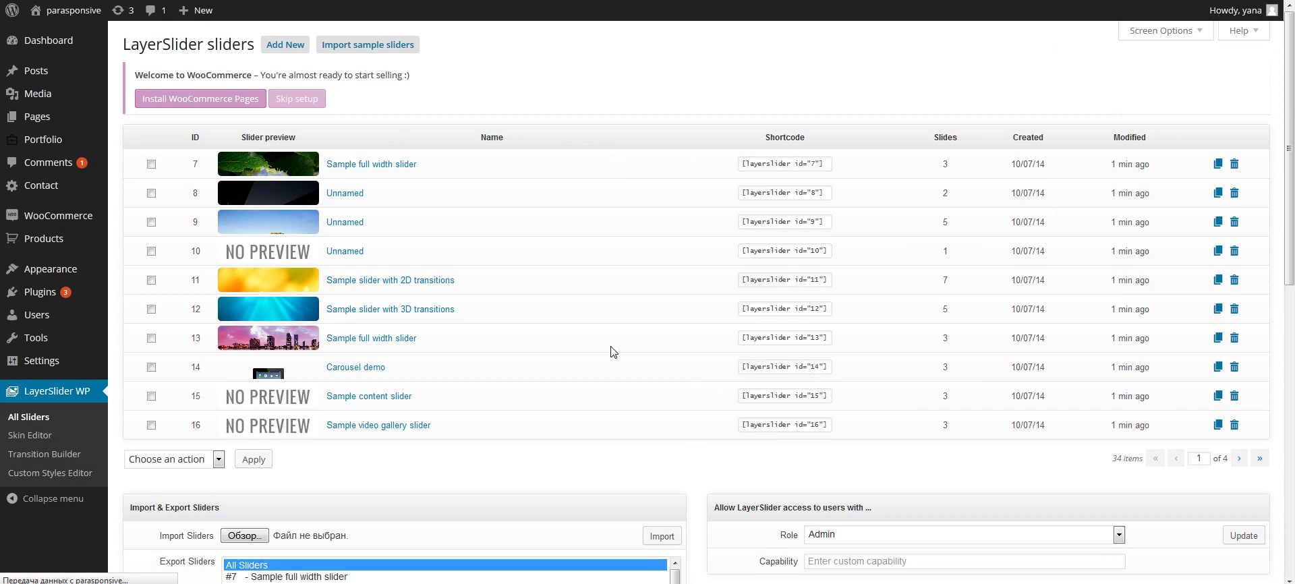
{"action": "scroll", "coordinate": [612, 351], "scroll_direction": "down", "scroll_amount": 5}
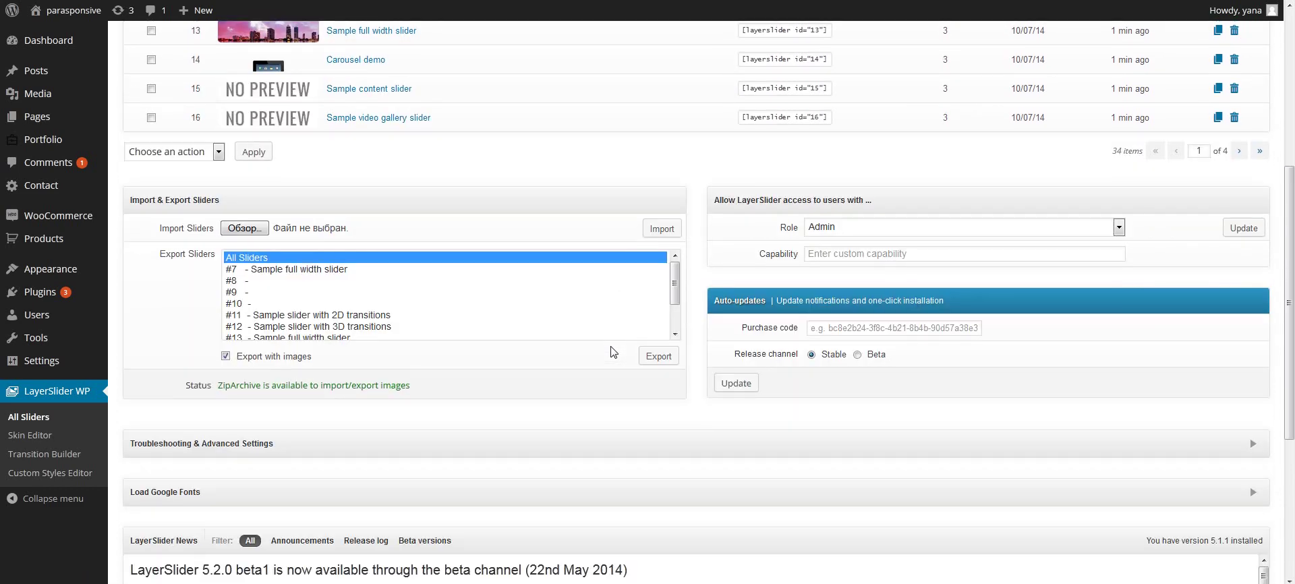
{"action": "scroll", "coordinate": [613, 351], "scroll_direction": "up", "scroll_amount": 5}
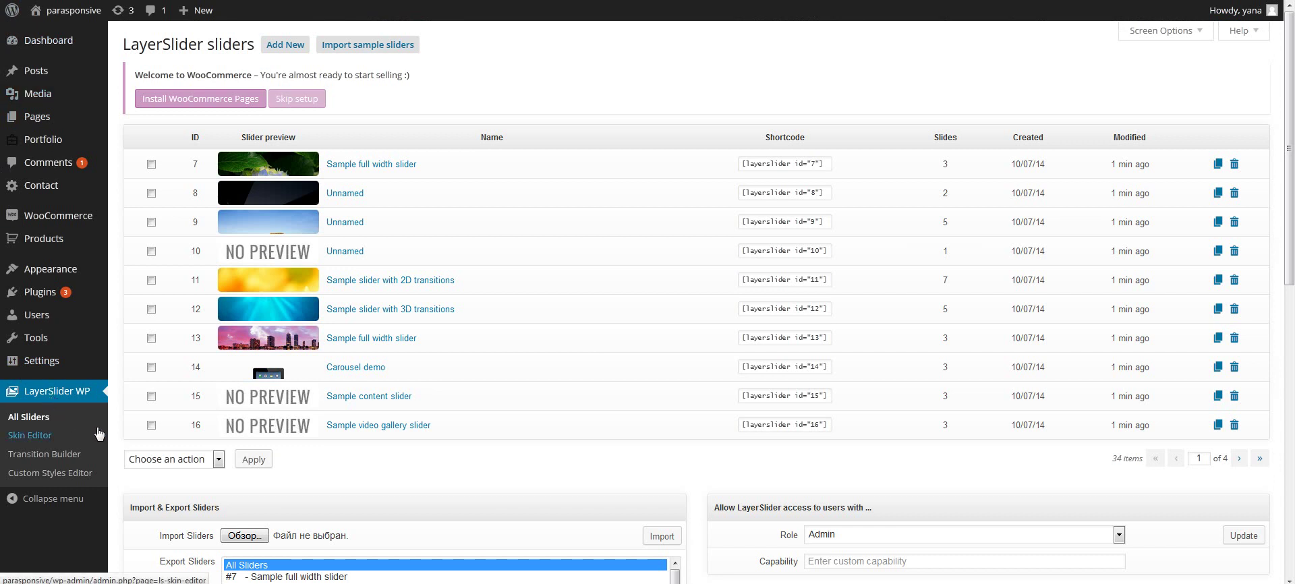
Set the site's front page to the static page Home Parallax Page in the reading settings and save the changes
{"action": "mouse_move", "coordinate": [53, 364]}
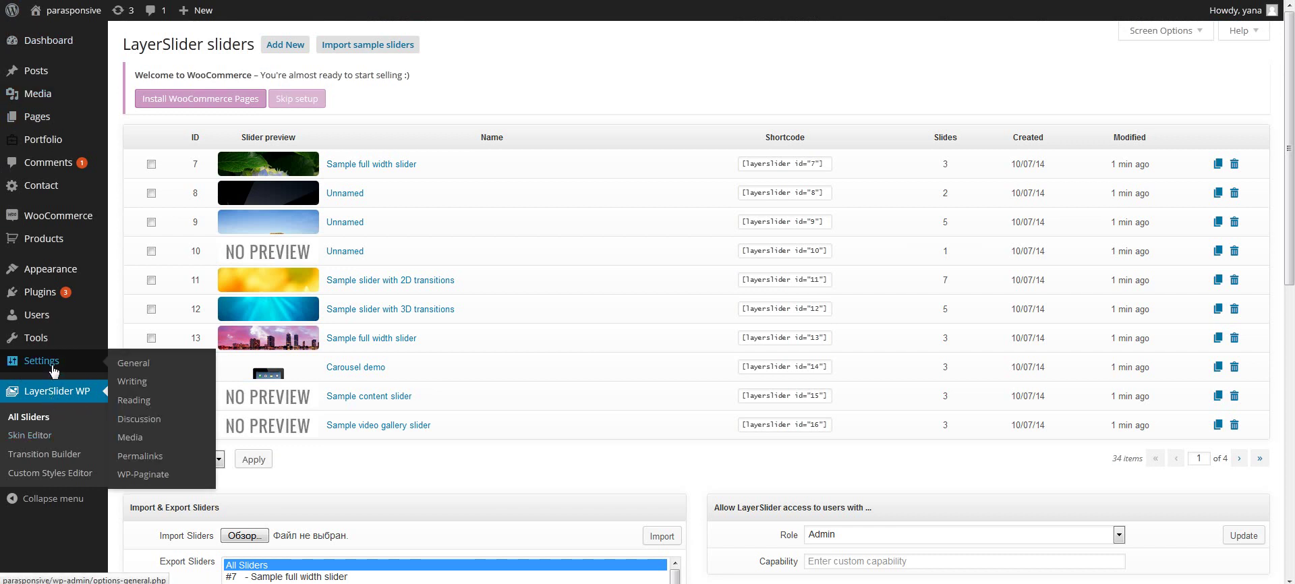
{"action": "left_click", "coordinate": [147, 400]}
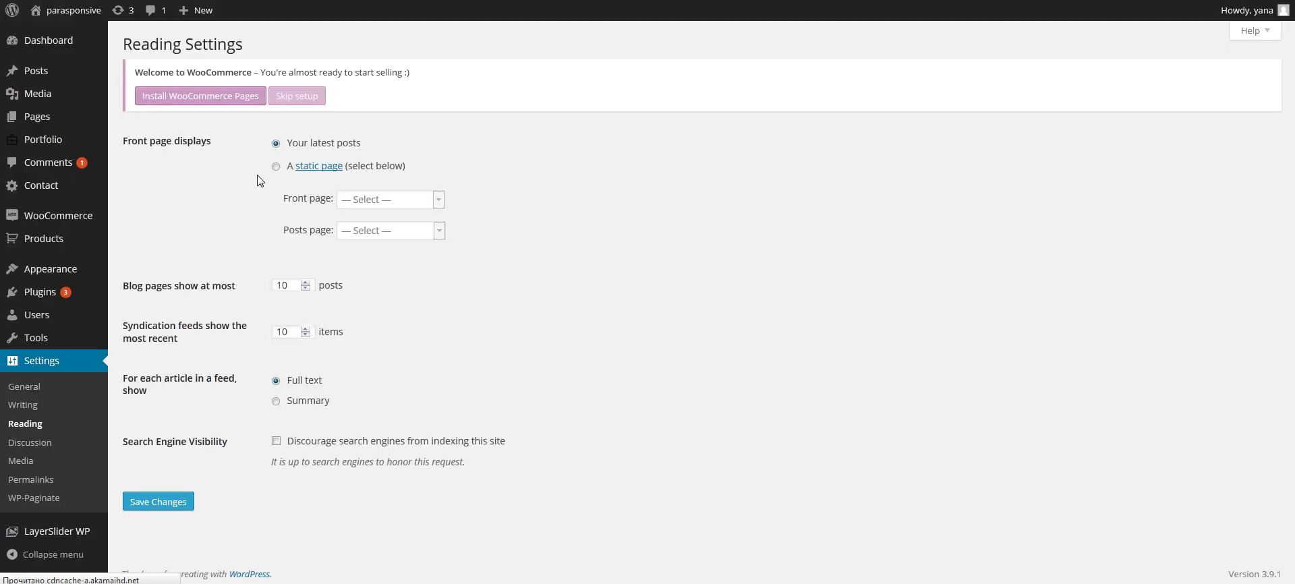
{"action": "left_click", "coordinate": [276, 166]}
{"action": "left_click", "coordinate": [436, 201]}
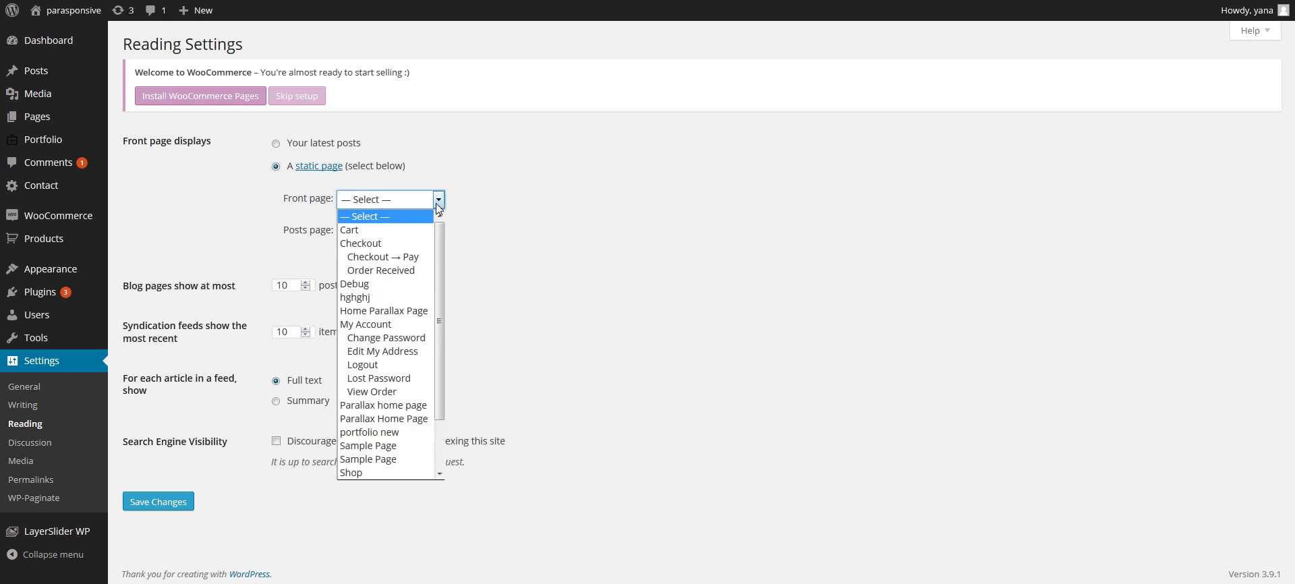
{"action": "left_click", "coordinate": [424, 311]}
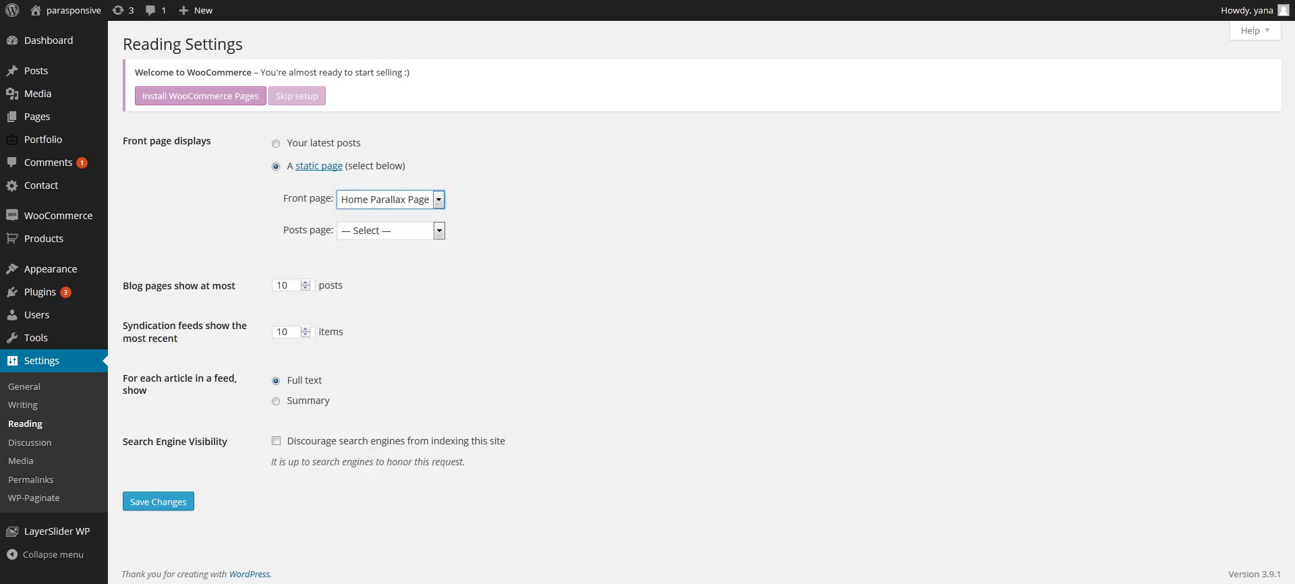
{"action": "left_click", "coordinate": [143, 510]}
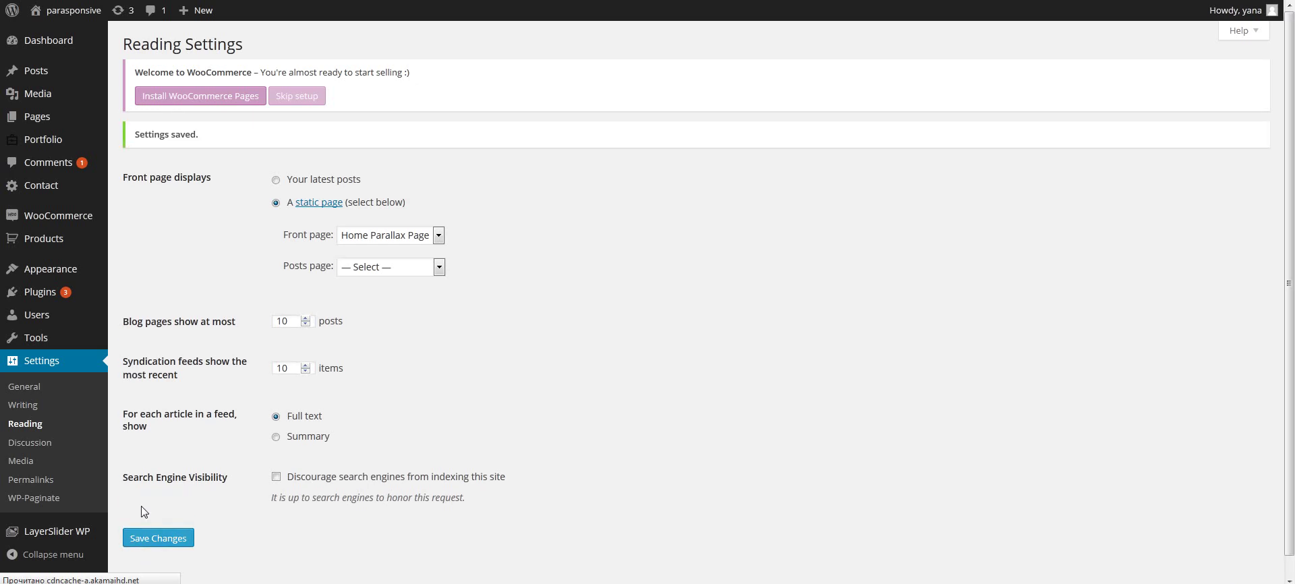
Open the live site and look through its sections from services and pricing to team, shop and contact, ending back at the beginning
{"action": "right_click", "coordinate": [64, 14]}
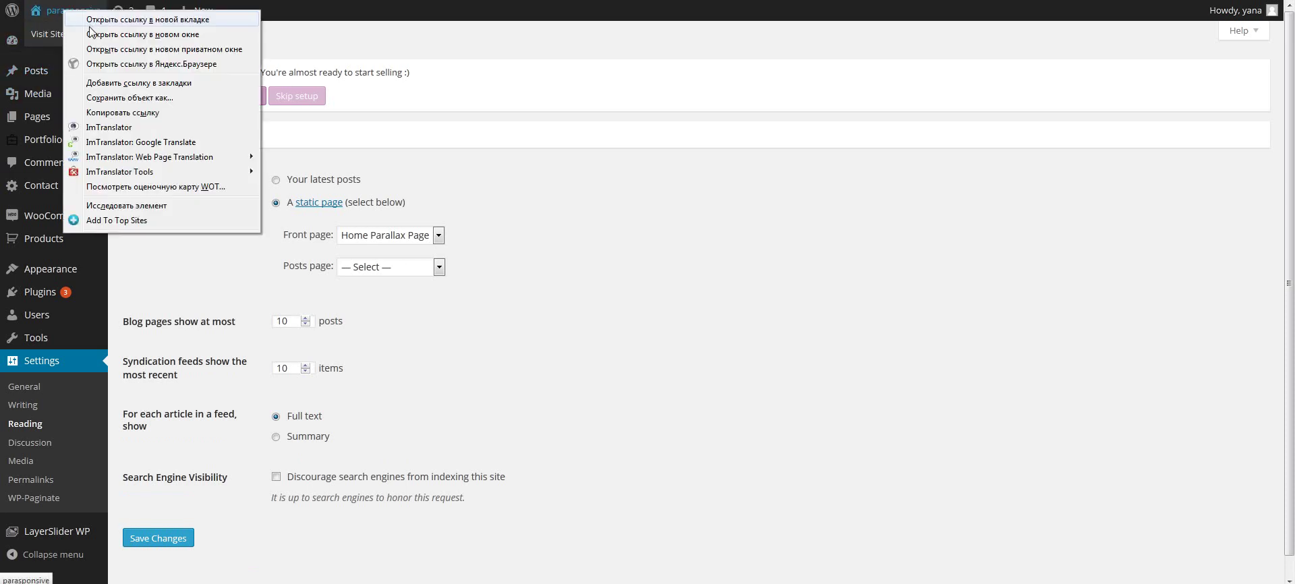
{"action": "left_click", "coordinate": [48, 18]}
{"action": "left_click", "coordinate": [56, 21]}
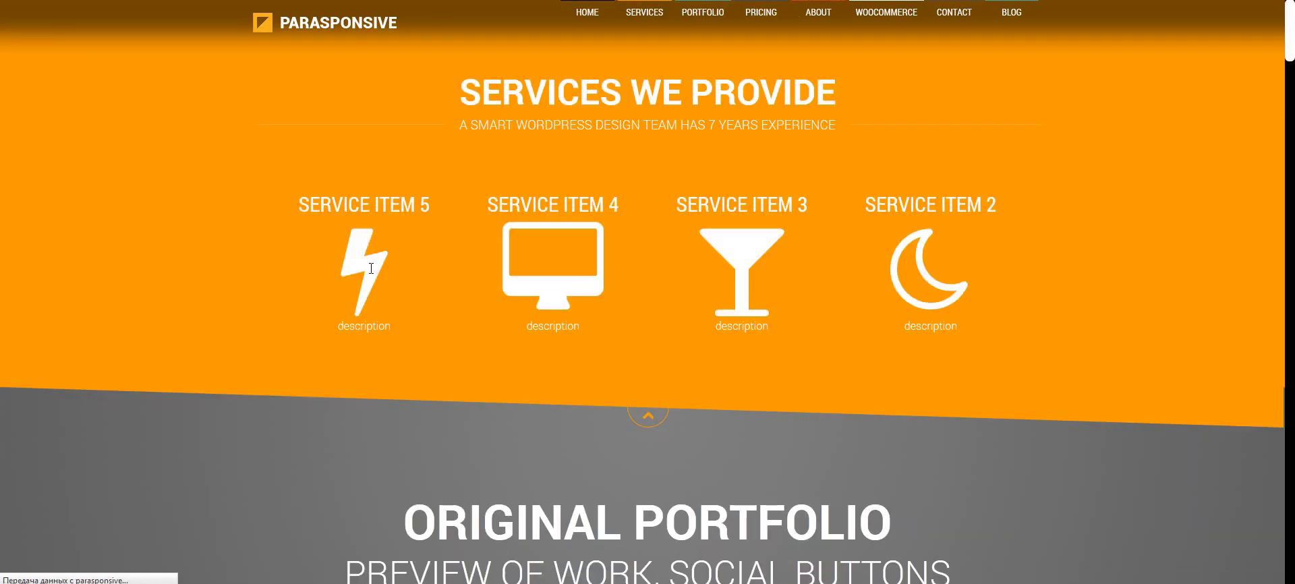
{"action": "mouse_move", "coordinate": [371, 274]}
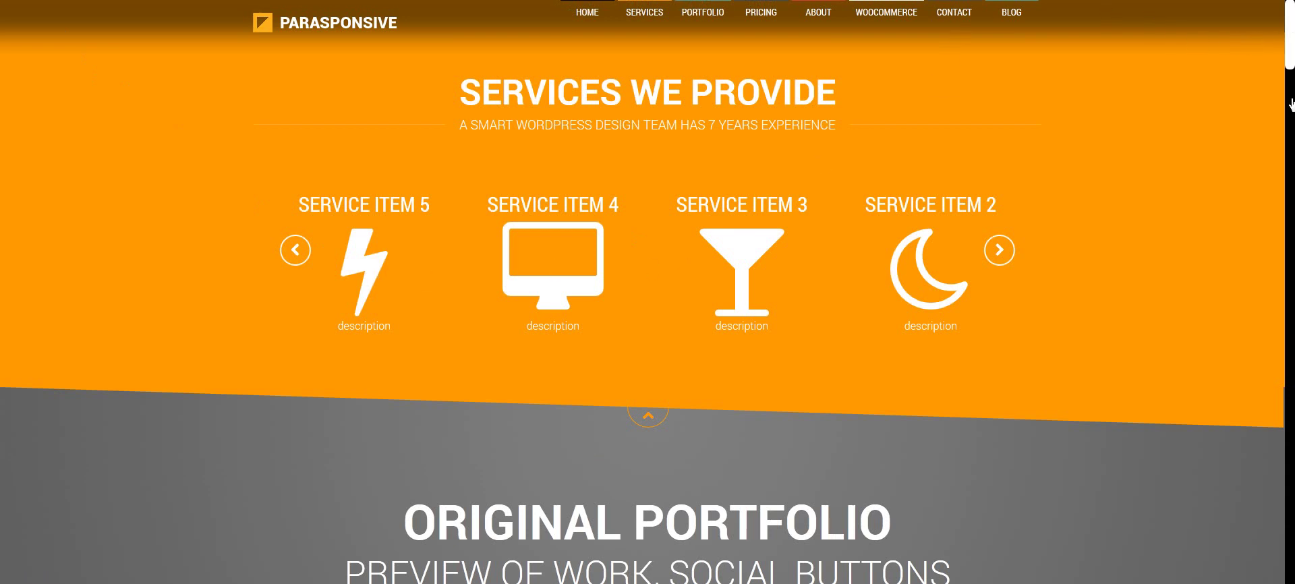
{"action": "scroll", "coordinate": [1237, 142], "scroll_direction": "down", "scroll_amount": 10}
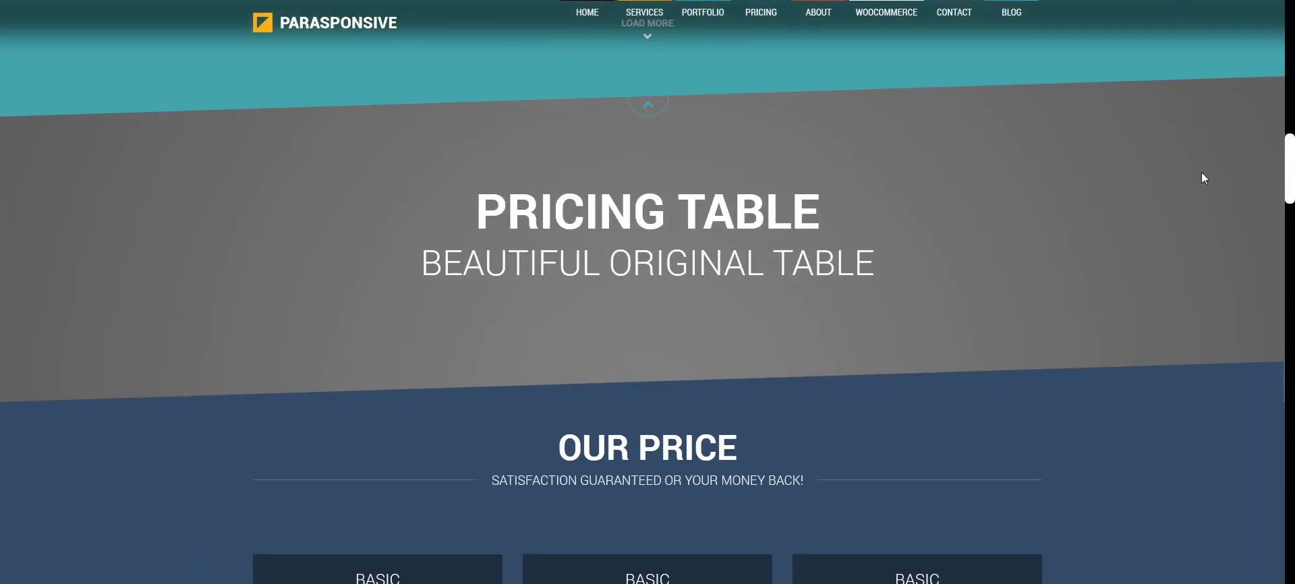
{"action": "scroll", "coordinate": [1204, 177], "scroll_direction": "down", "scroll_amount": 10}
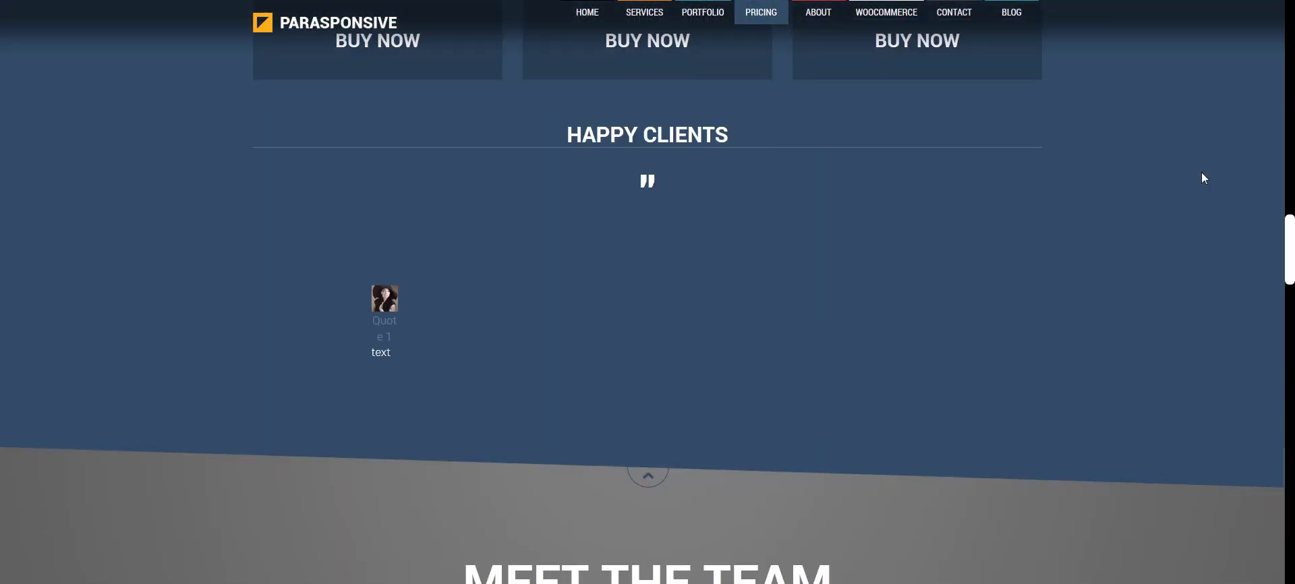
{"action": "scroll", "coordinate": [1204, 177], "scroll_direction": "down", "scroll_amount": 10}
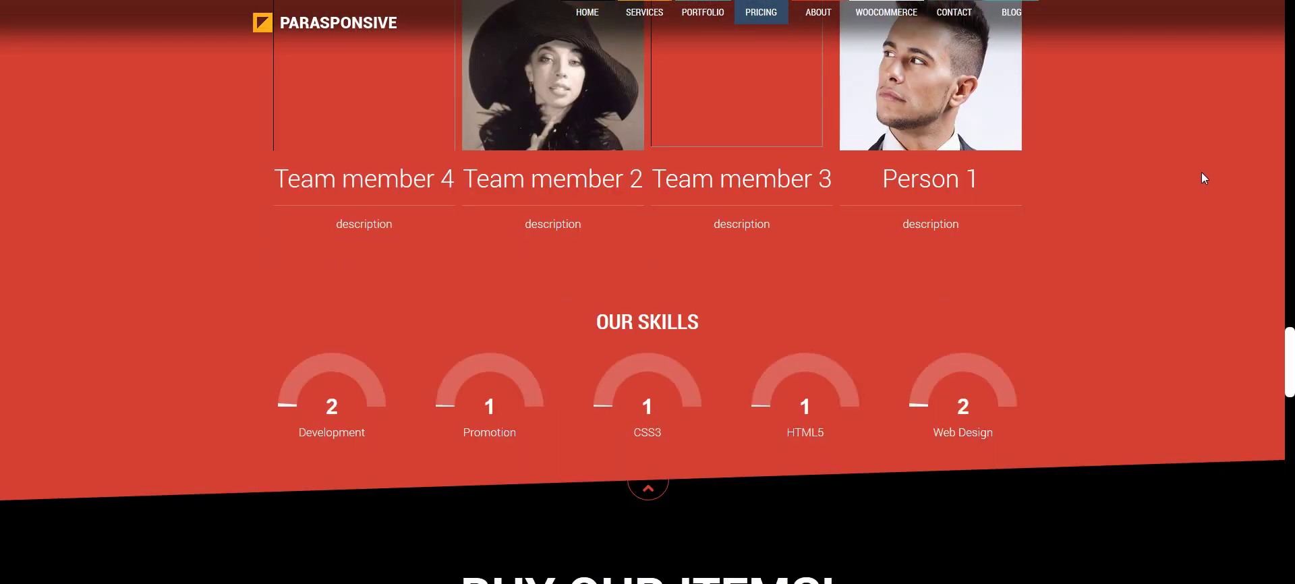
{"action": "scroll", "coordinate": [1202, 174], "scroll_direction": "down", "scroll_amount": 2}
{"action": "scroll", "coordinate": [1202, 174], "scroll_direction": "up", "scroll_amount": 3}
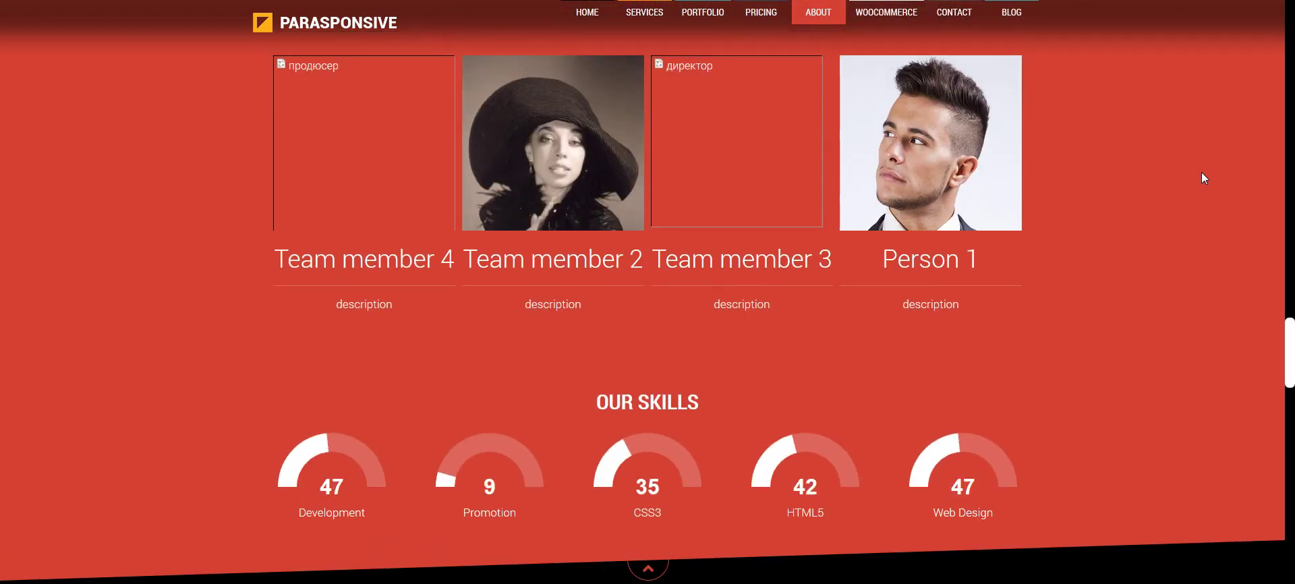
{"action": "scroll", "coordinate": [1202, 173], "scroll_direction": "down", "scroll_amount": 5}
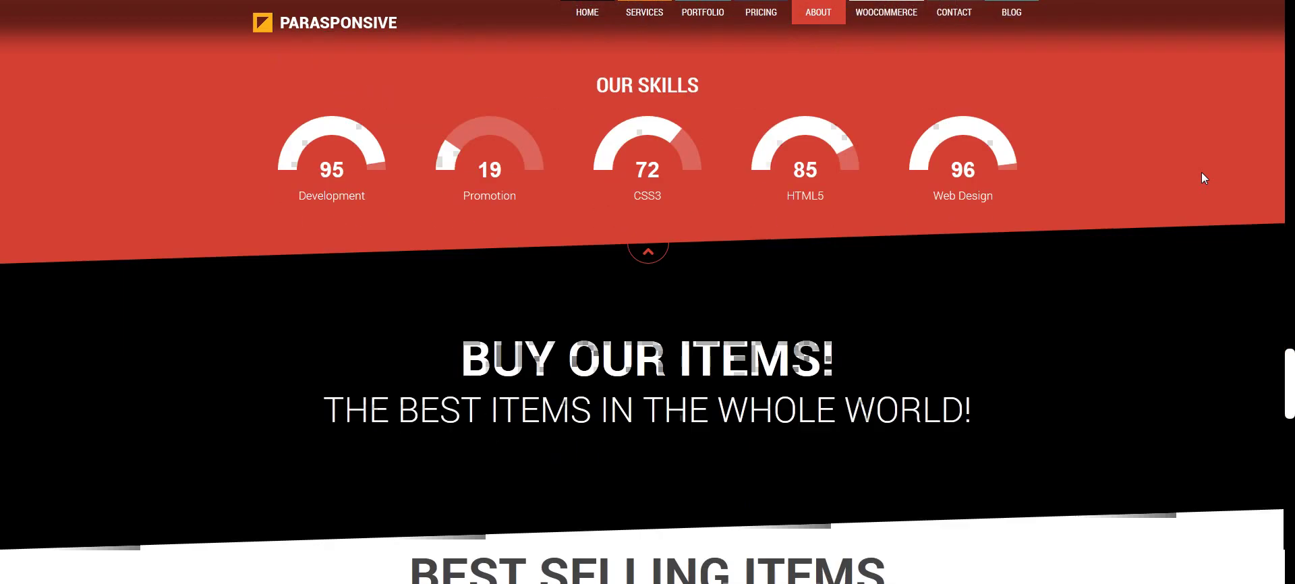
{"action": "scroll", "coordinate": [1201, 173], "scroll_direction": "down", "scroll_amount": 15}
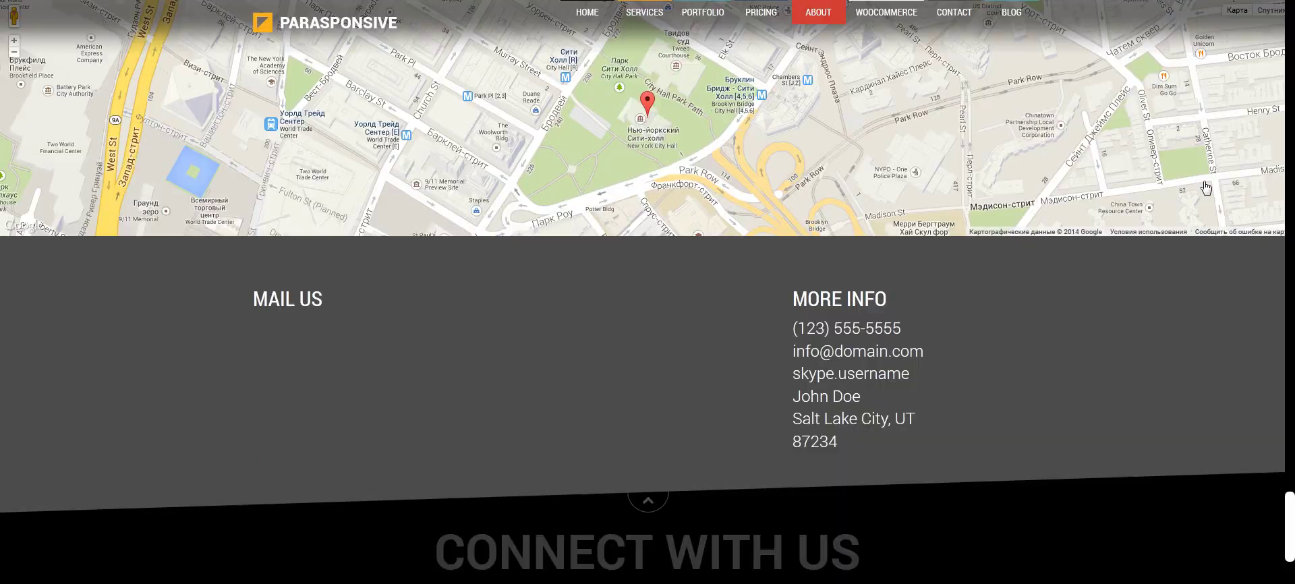
{"action": "scroll", "coordinate": [1205, 183], "scroll_direction": "up", "scroll_amount": 8}
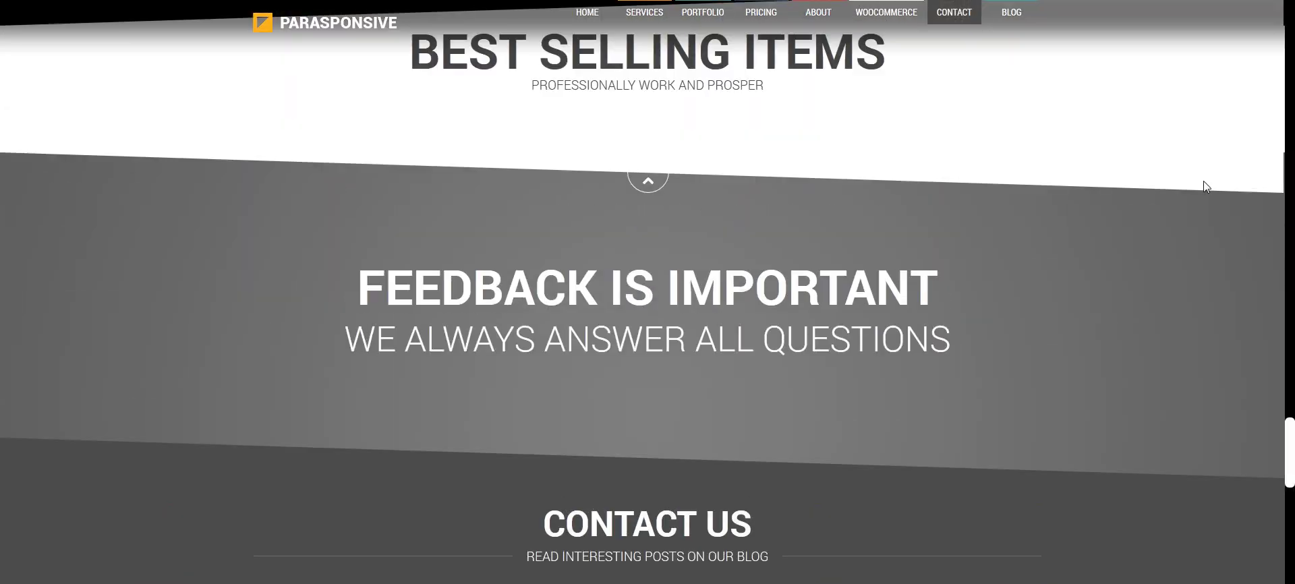
{"action": "scroll", "coordinate": [1203, 180], "scroll_direction": "up", "scroll_amount": 12}
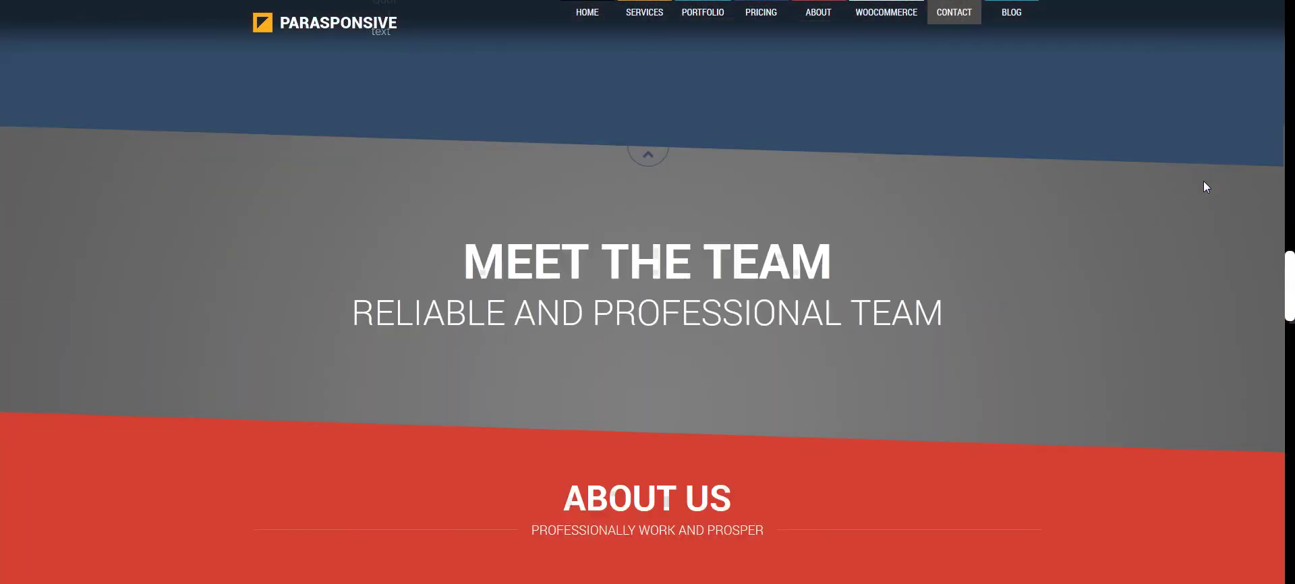
{"action": "left_click_drag", "start_coordinate": [1288, 249], "coordinate": [1286, 19]}
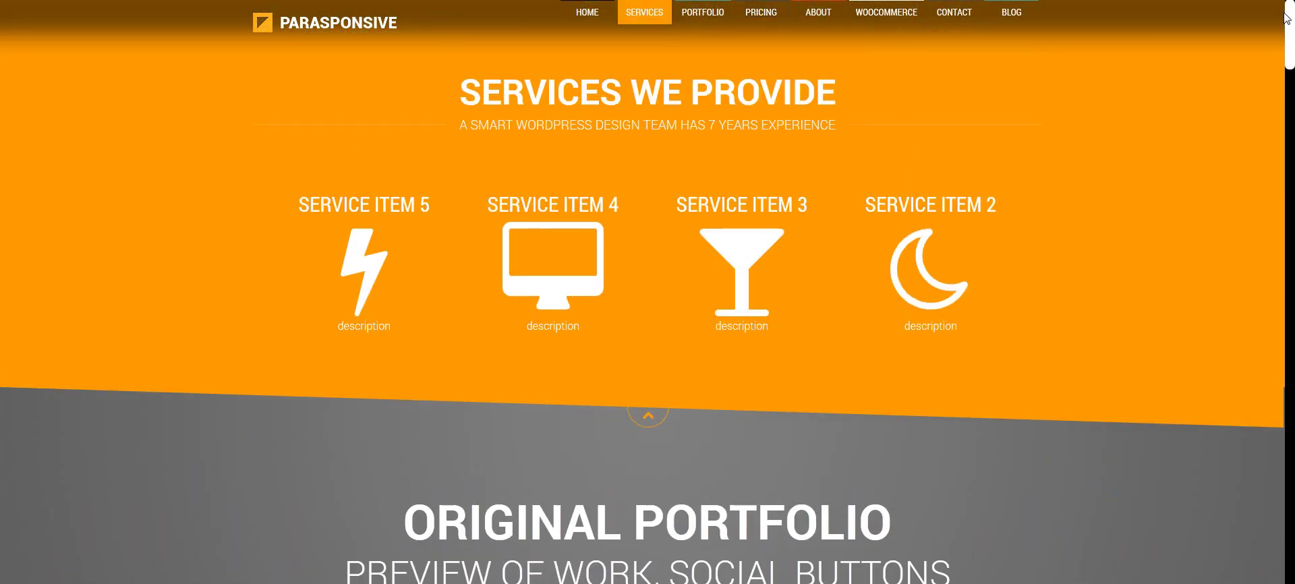